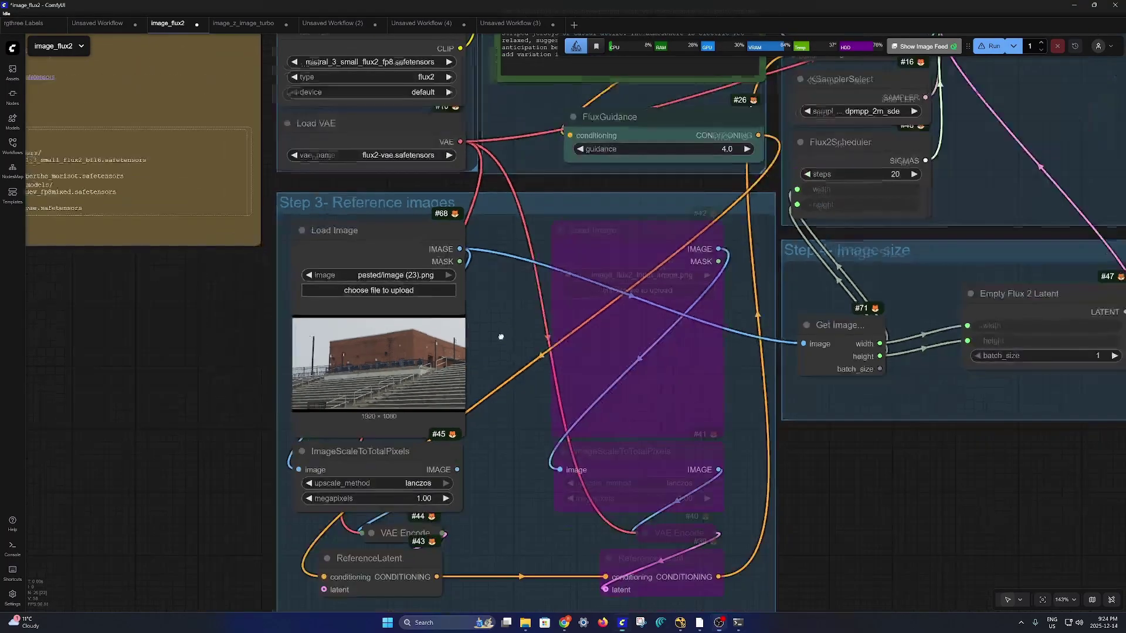
- Review the model loaders, positive prompt and reference image in the image_flux2 workflow
{"action": "scroll", "coordinate": [695, 485], "scroll_direction": "down", "scroll_amount": 2}
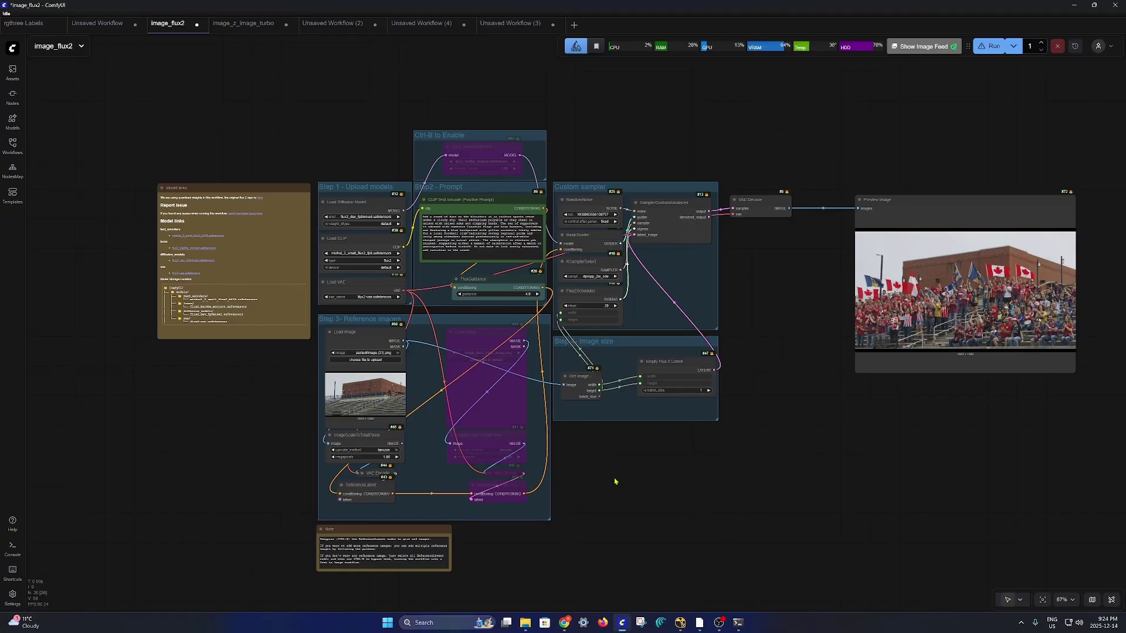
{"action": "scroll", "coordinate": [410, 235], "scroll_direction": "up", "scroll_amount": 11}
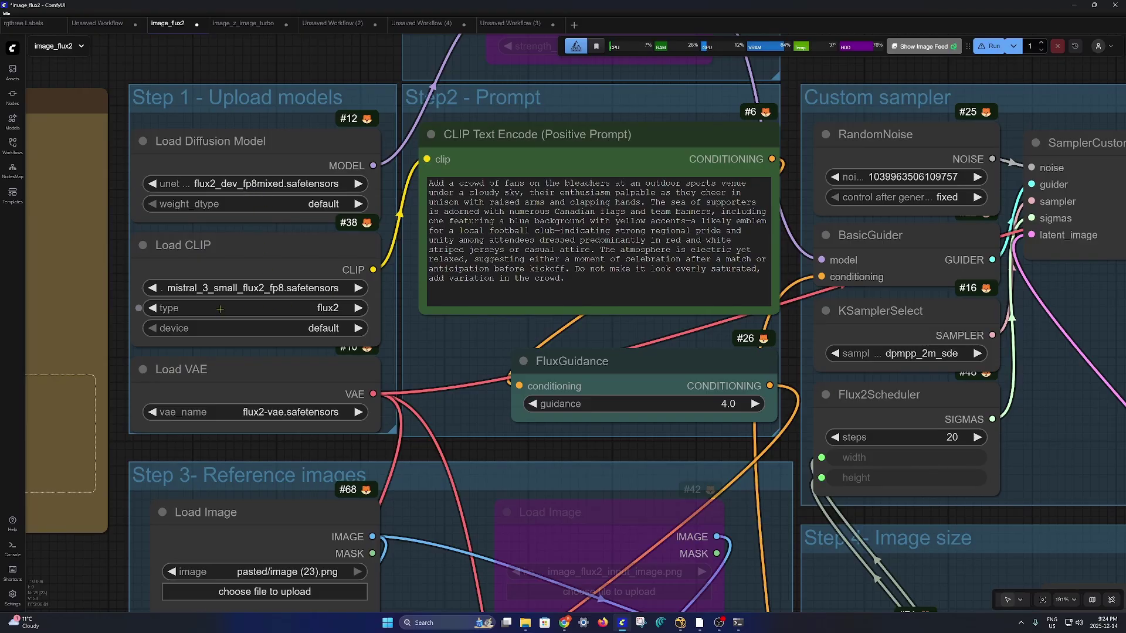
{"action": "scroll", "coordinate": [227, 296], "scroll_direction": "down", "scroll_amount": 2}
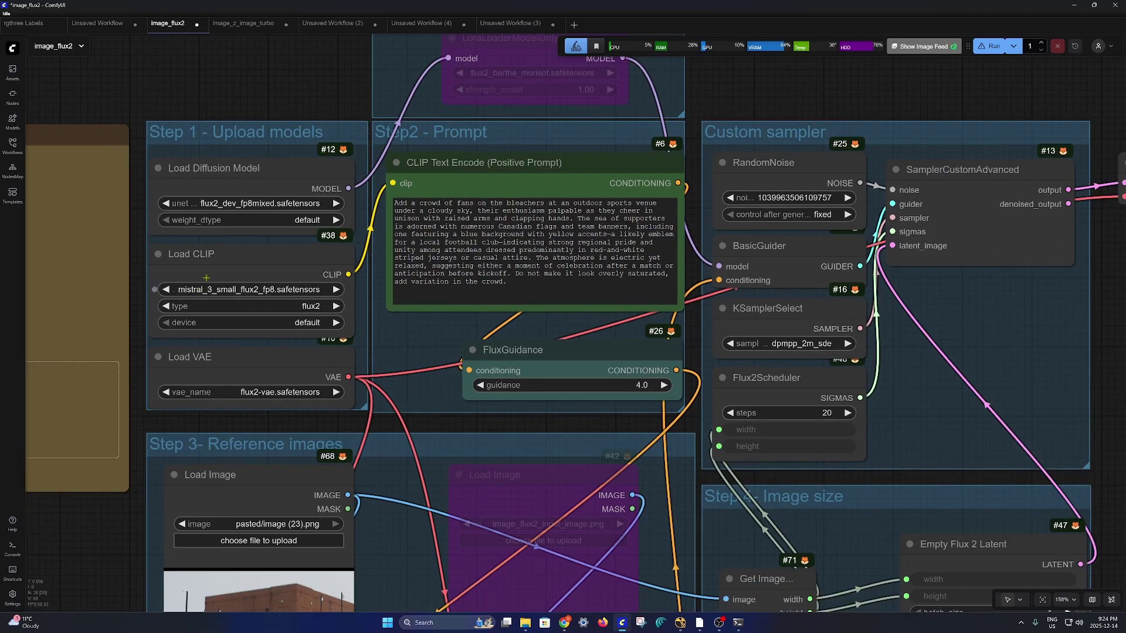
{"action": "left_click_drag", "start_coordinate": [410, 329], "coordinate": [421, 274]}
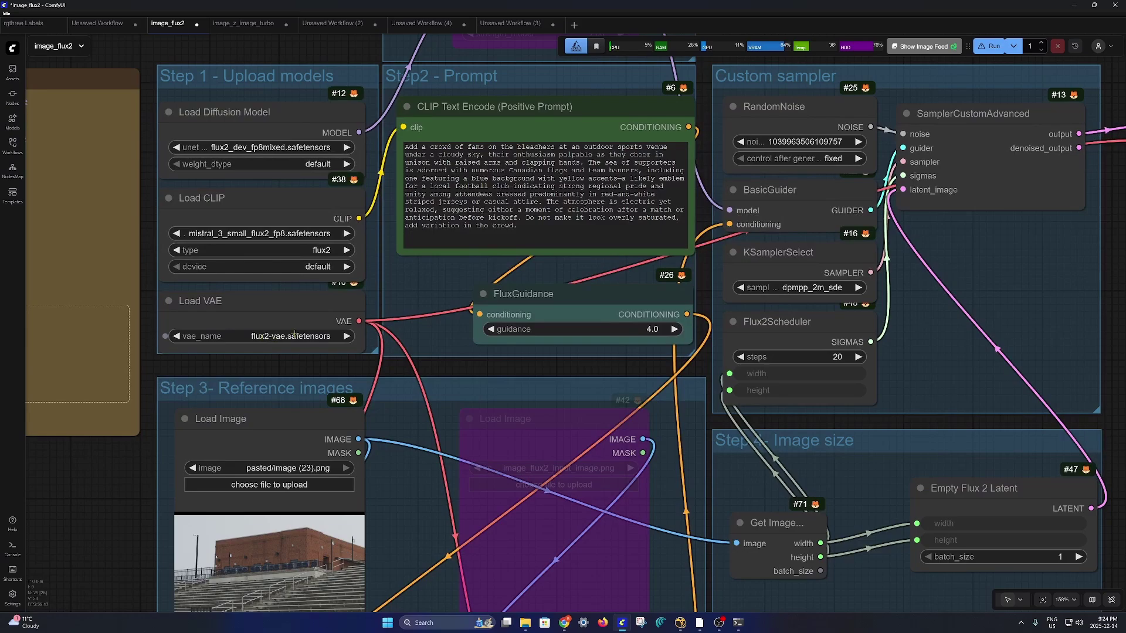
{"action": "scroll", "coordinate": [362, 369], "scroll_direction": "down", "scroll_amount": 3}
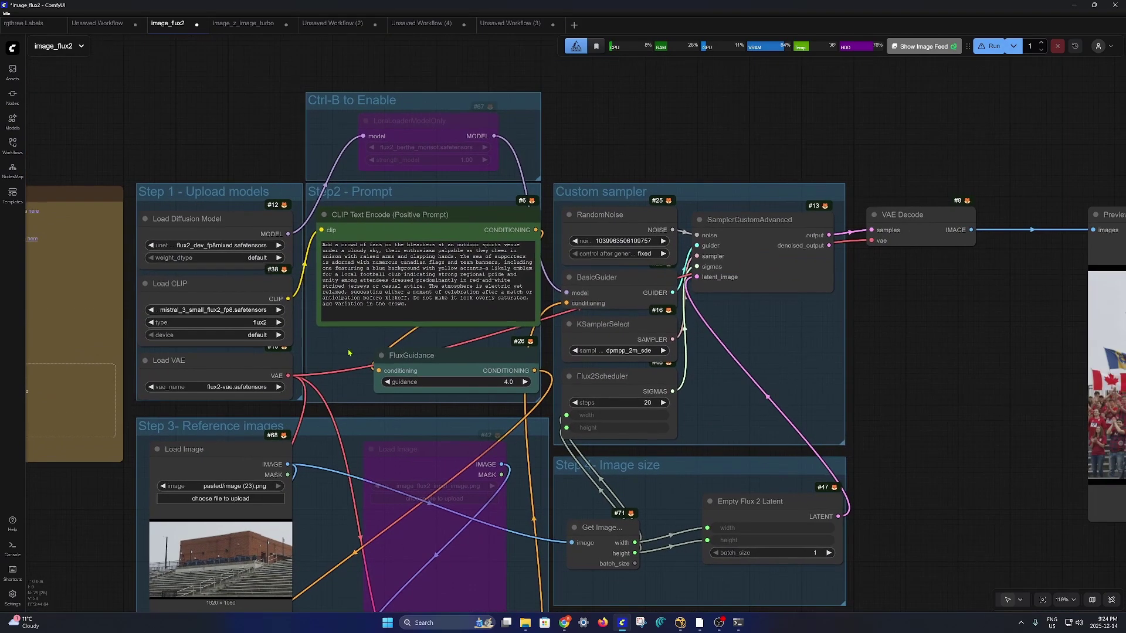
{"action": "scroll", "coordinate": [399, 278], "scroll_direction": "up", "scroll_amount": 5}
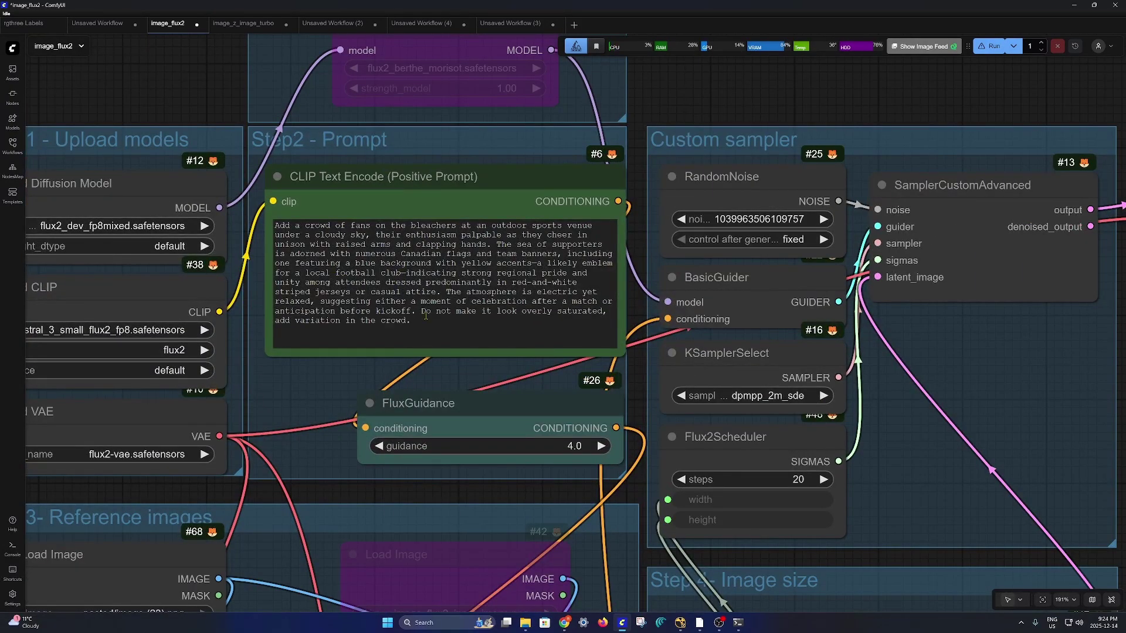
{"action": "scroll", "coordinate": [426, 317], "scroll_direction": "down", "scroll_amount": 3}
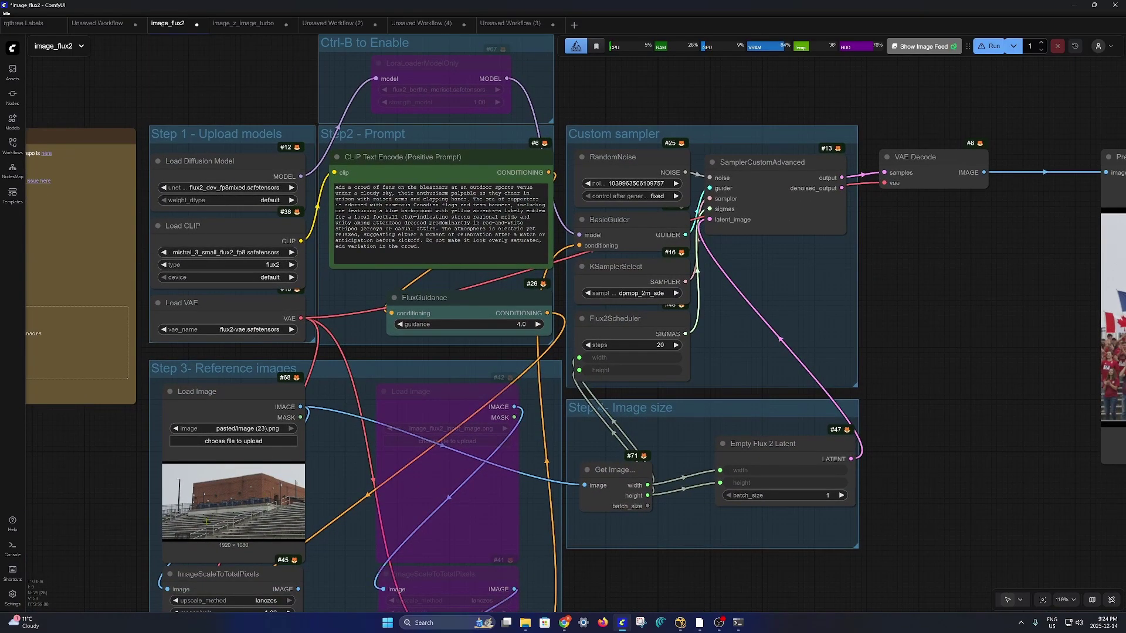
{"action": "scroll", "coordinate": [260, 496], "scroll_direction": "up", "scroll_amount": 5}
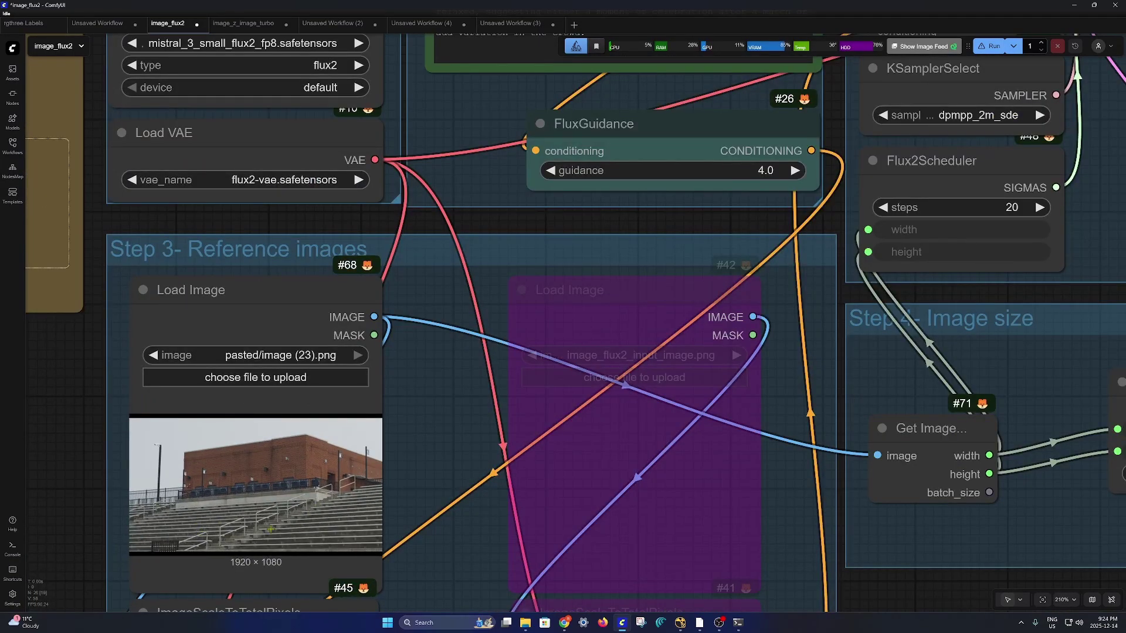
{"action": "left_click_drag", "start_coordinate": [405, 492], "coordinate": [427, 469]}
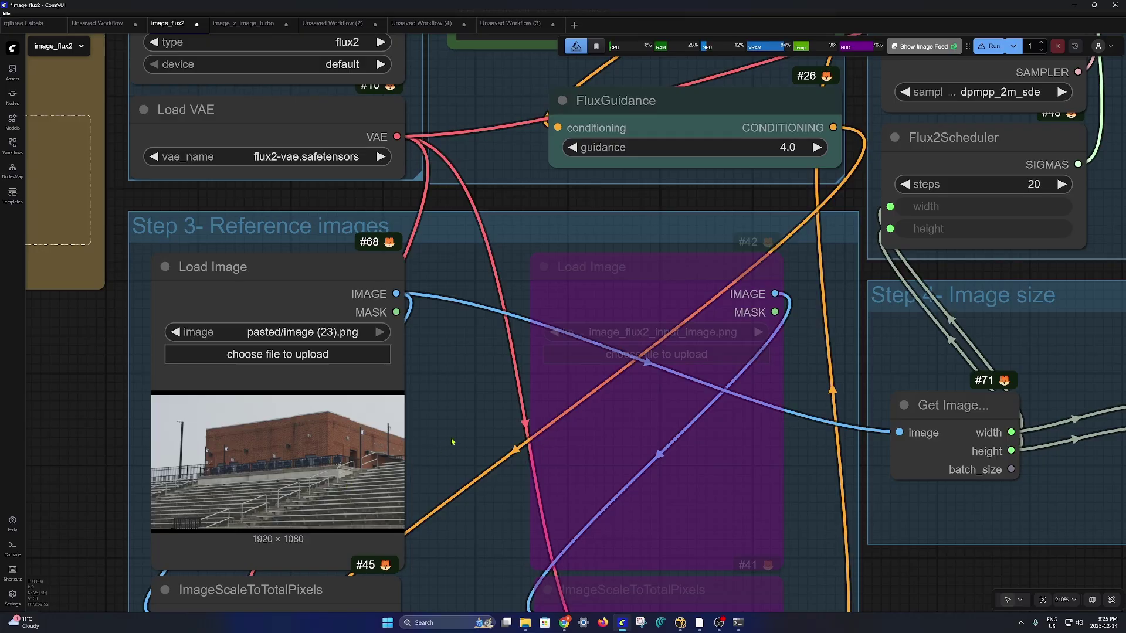
- Examine the custom sampler group's sampler and scheduler settings and its links to the image size and decoding nodes
{"action": "scroll", "coordinate": [451, 440], "scroll_direction": "down", "scroll_amount": 5}
{"action": "left_click_drag", "start_coordinate": [1004, 306], "coordinate": [748, 433]}
{"action": "scroll", "coordinate": [618, 362], "scroll_direction": "up", "scroll_amount": 6}
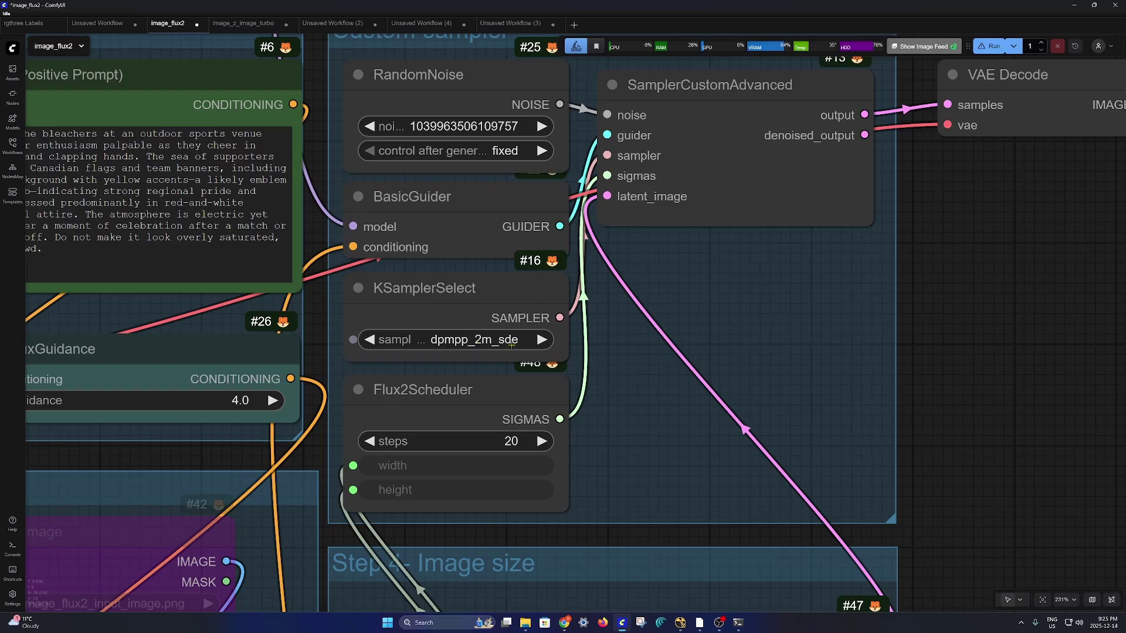
{"action": "scroll", "coordinate": [629, 388], "scroll_direction": "down", "scroll_amount": 7}
{"action": "left_click_drag", "start_coordinate": [822, 393], "coordinate": [599, 380]}
{"action": "scroll", "coordinate": [599, 381], "scroll_direction": "down", "scroll_amount": 5}
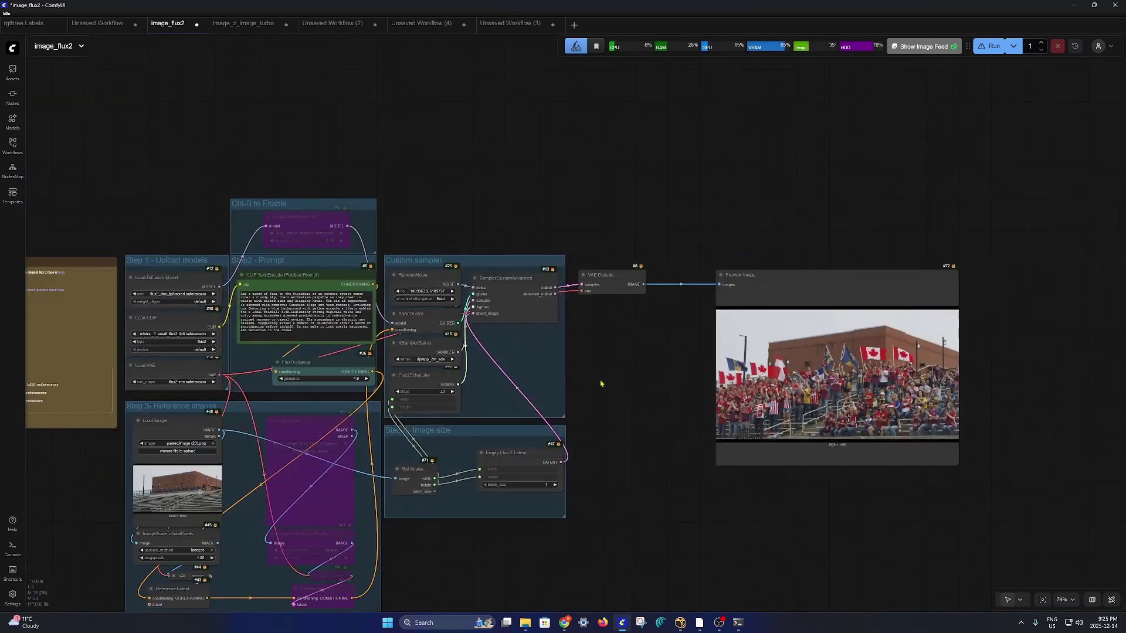
{"action": "scroll", "coordinate": [428, 371], "scroll_direction": "up", "scroll_amount": 6}
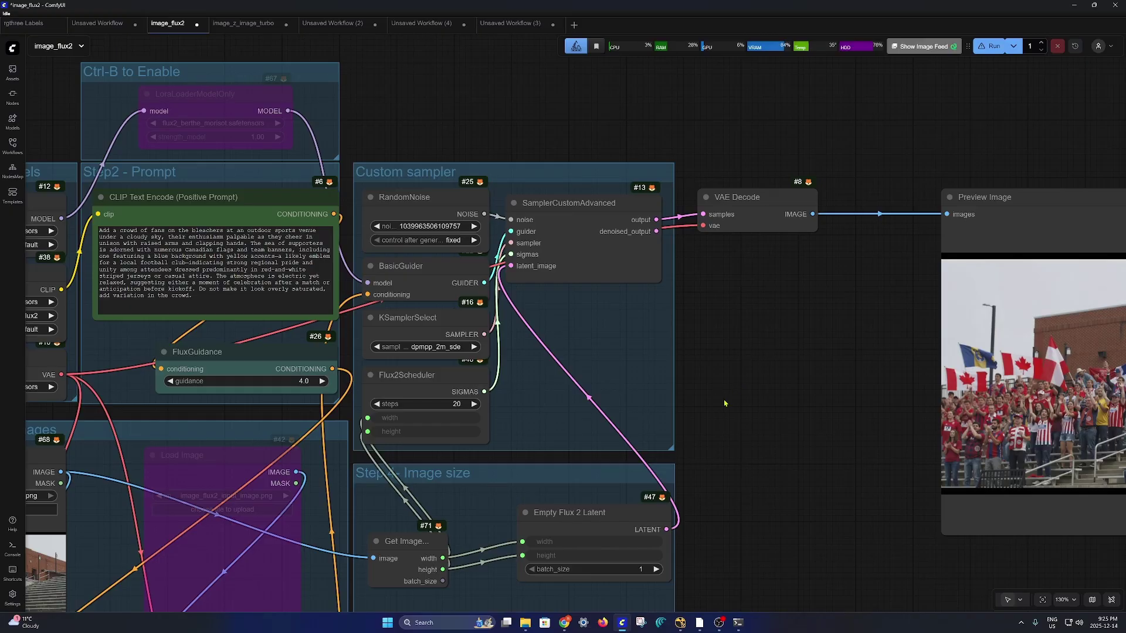
- Inspect the generated crowd in the Preview Image node up close, checking the people and flags on the bleachers
{"action": "scroll", "coordinate": [727, 405], "scroll_direction": "down", "scroll_amount": 4}
{"action": "left_click_drag", "start_coordinate": [775, 416], "coordinate": [547, 385]}
{"action": "scroll", "coordinate": [590, 366], "scroll_direction": "up", "scroll_amount": 4}
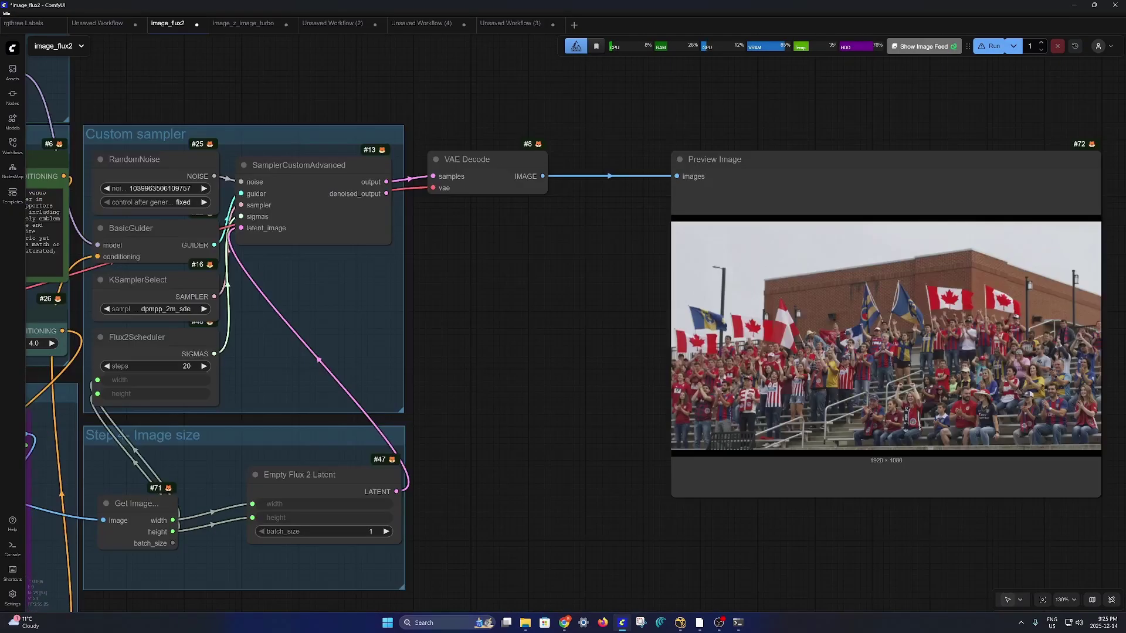
{"action": "left_click_drag", "start_coordinate": [970, 259], "coordinate": [627, 279]}
{"action": "scroll", "coordinate": [627, 279], "scroll_direction": "up", "scroll_amount": 4}
{"action": "left_click_drag", "start_coordinate": [855, 371], "coordinate": [916, 297]}
{"action": "scroll", "coordinate": [458, 373], "scroll_direction": "up", "scroll_amount": 2}
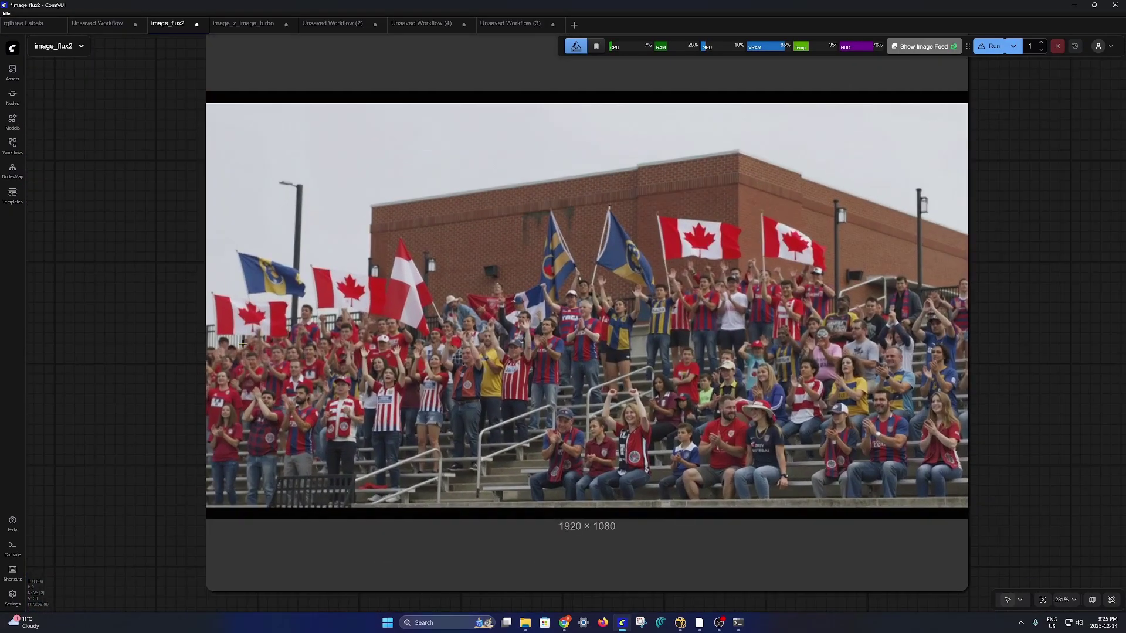
{"action": "scroll", "coordinate": [275, 383], "scroll_direction": "up", "scroll_amount": 7}
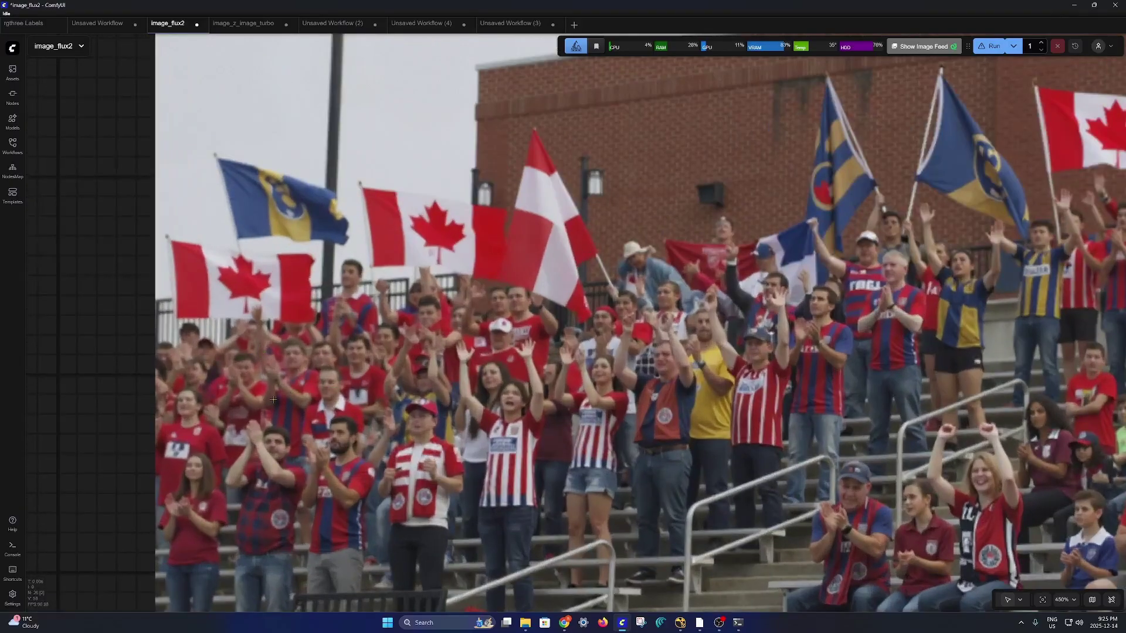
{"action": "left_click_drag", "start_coordinate": [719, 361], "coordinate": [616, 379]}
{"action": "scroll", "coordinate": [615, 378], "scroll_direction": "up", "scroll_amount": 4}
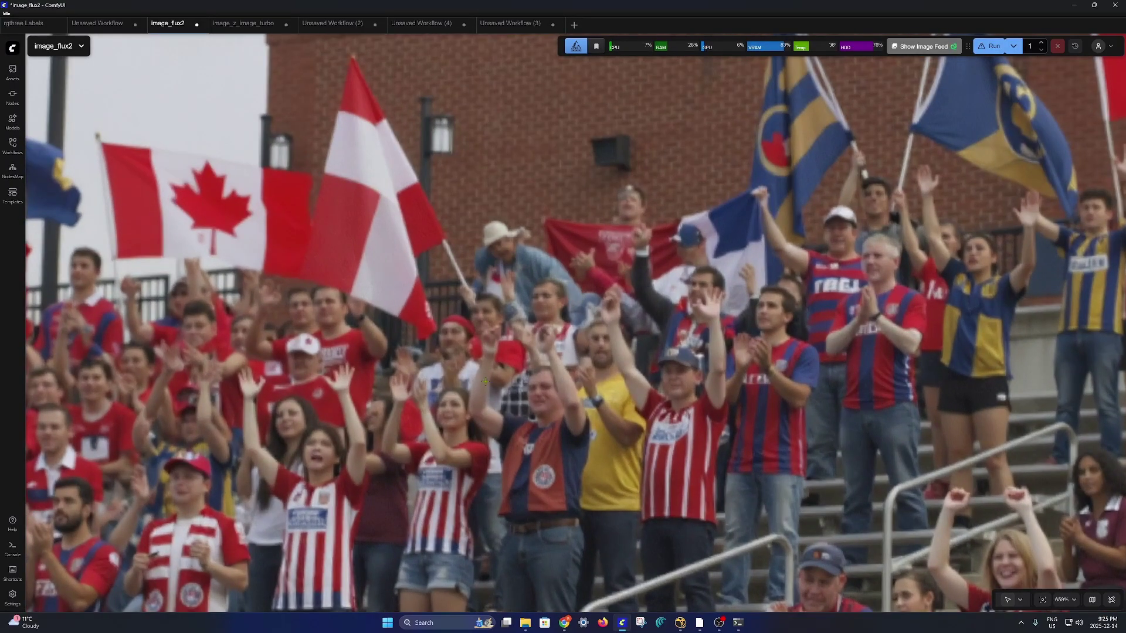
{"action": "scroll", "coordinate": [434, 398], "scroll_direction": "down", "scroll_amount": 8}
{"action": "scroll", "coordinate": [392, 394], "scroll_direction": "up", "scroll_amount": 3}
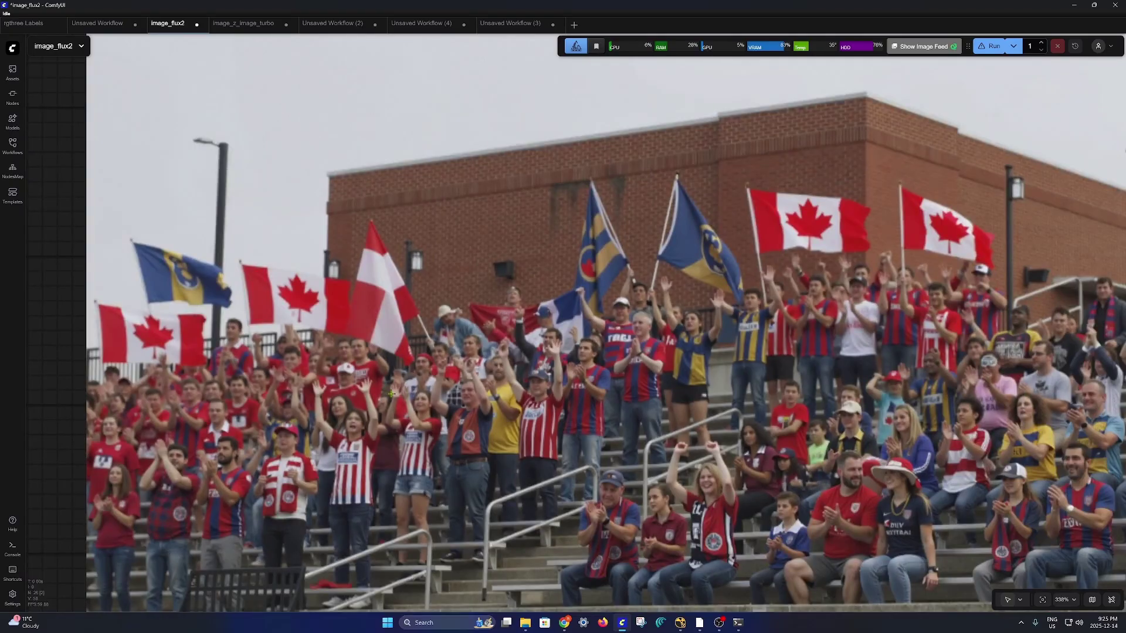
{"action": "scroll", "coordinate": [391, 393], "scroll_direction": "down", "scroll_amount": 8}
{"action": "left_click_drag", "start_coordinate": [161, 428], "coordinate": [603, 382]}
{"action": "scroll", "coordinate": [327, 433], "scroll_direction": "down", "scroll_amount": 6}
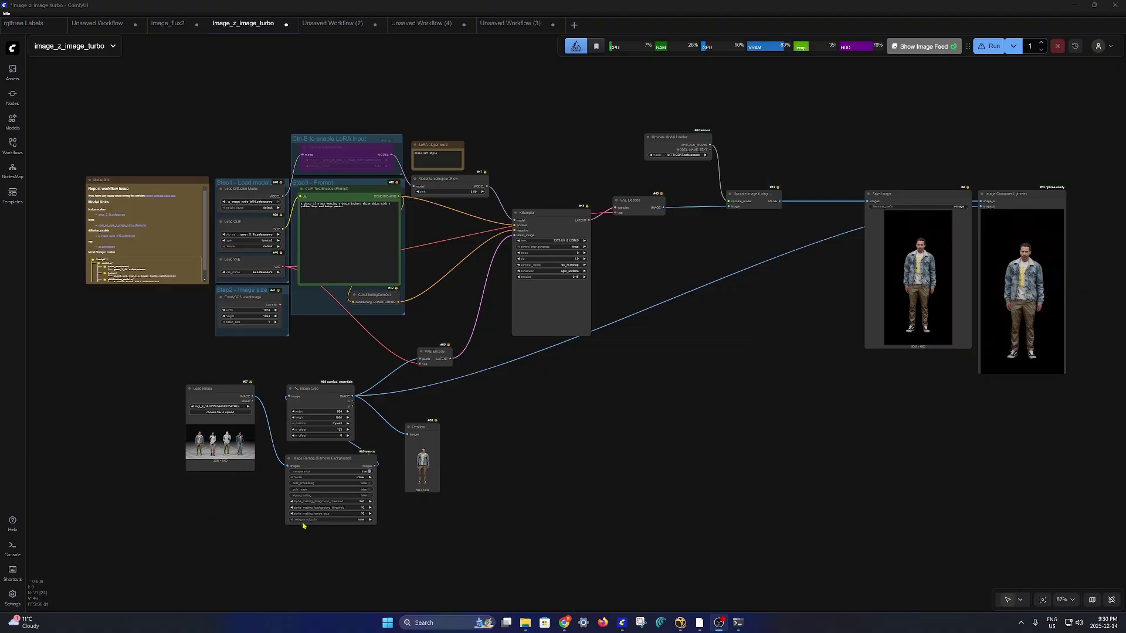
- Compare the cropped source figure with the generated result in the image_z_image_turbo workflow's Image Comparer
{"action": "scroll", "coordinate": [490, 470], "scroll_direction": "up", "scroll_amount": 10}
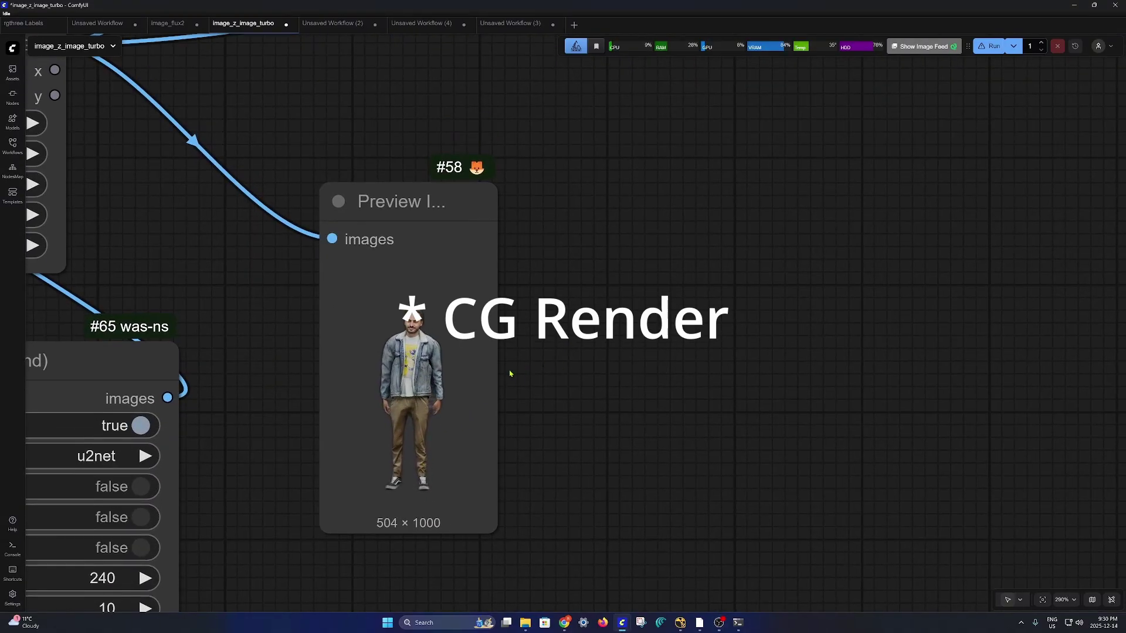
{"action": "scroll", "coordinate": [510, 374], "scroll_direction": "up", "scroll_amount": 3}
{"action": "scroll", "coordinate": [601, 389], "scroll_direction": "down", "scroll_amount": 16}
{"action": "left_click_drag", "start_coordinate": [800, 326], "coordinate": [485, 437]}
{"action": "scroll", "coordinate": [605, 368], "scroll_direction": "up", "scroll_amount": 6}
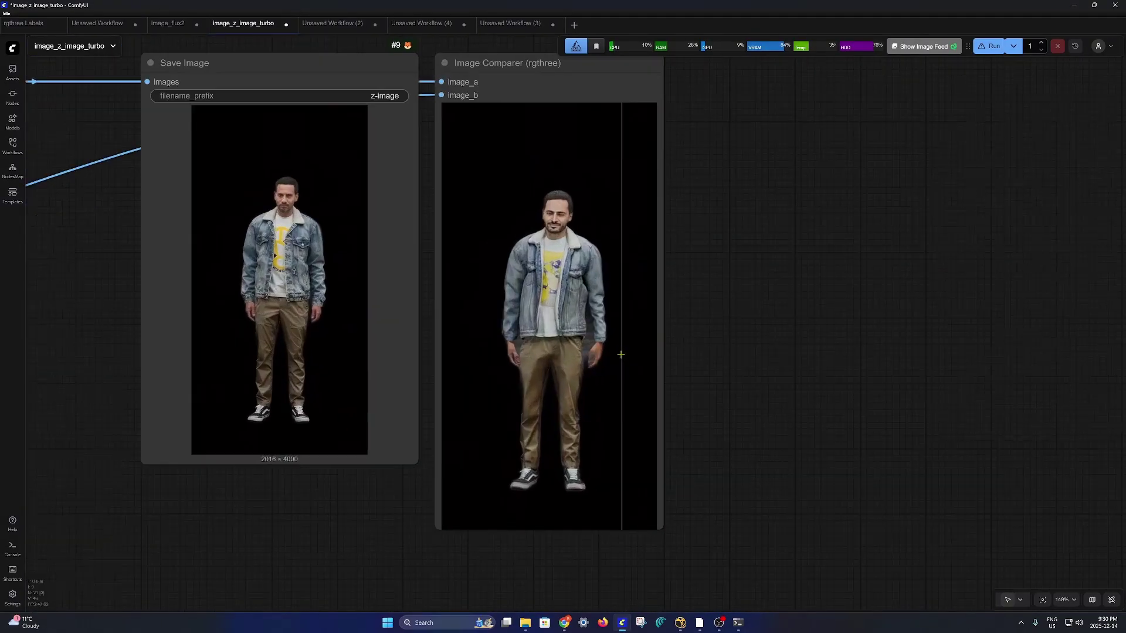
{"action": "scroll", "coordinate": [621, 354], "scroll_direction": "up", "scroll_amount": 6}
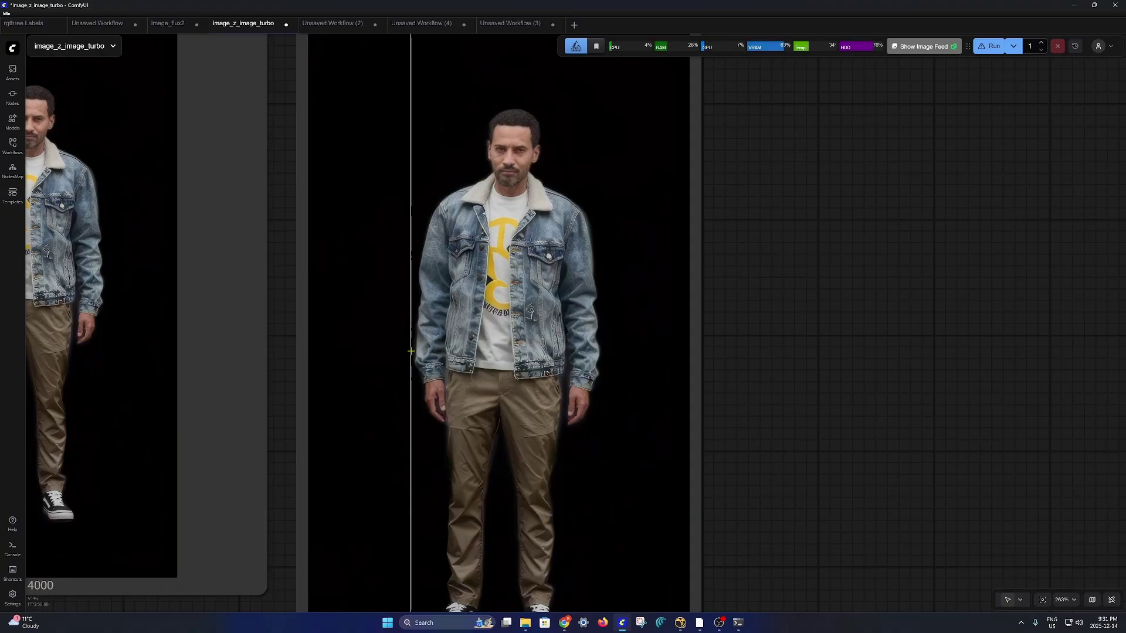
{"action": "scroll", "coordinate": [411, 350], "scroll_direction": "down", "scroll_amount": 6}
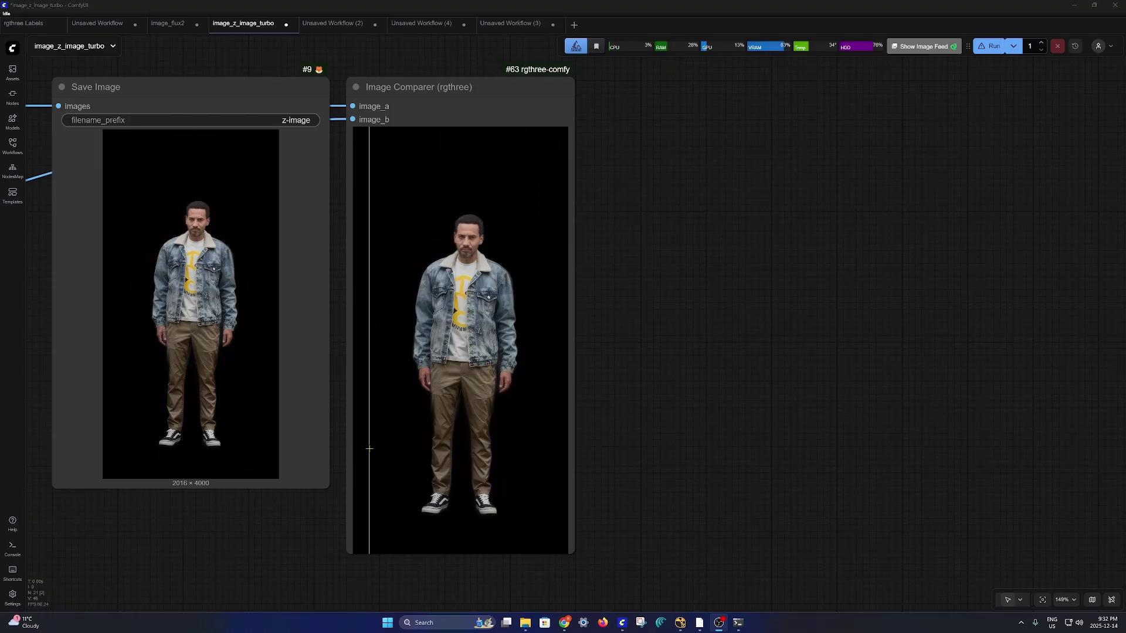
{"action": "scroll", "coordinate": [346, 463], "scroll_direction": "down", "scroll_amount": 12}
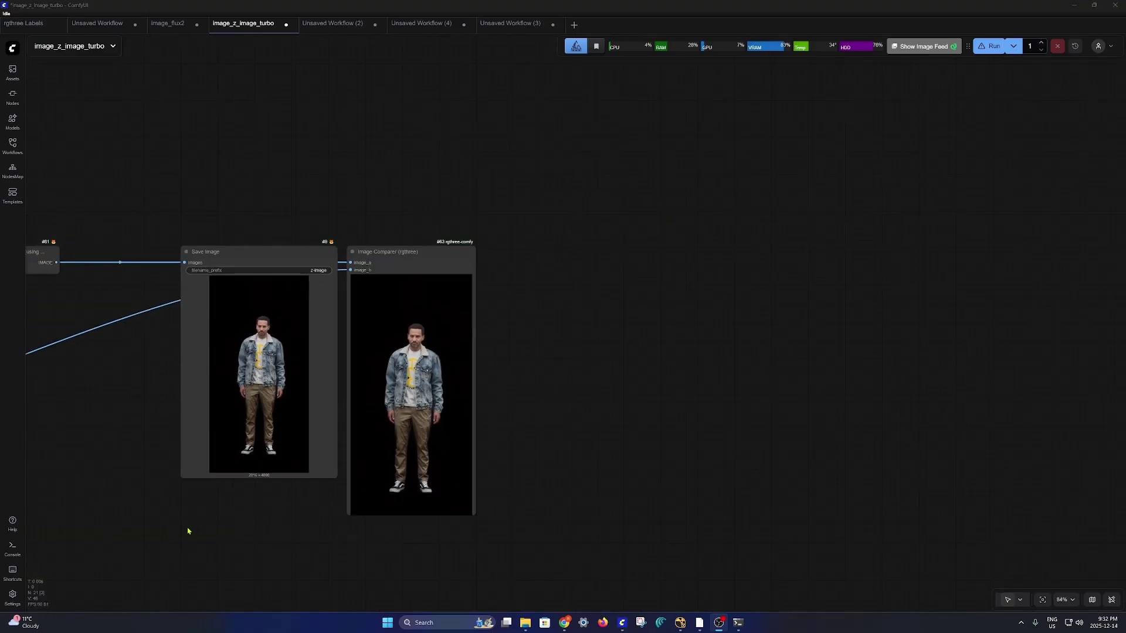
- Review the model loaders and text prompt of the image_z_image_turbo workflow
{"action": "left_click_drag", "start_coordinate": [228, 521], "coordinate": [534, 479]}
{"action": "scroll", "coordinate": [373, 394], "scroll_direction": "up", "scroll_amount": 5}
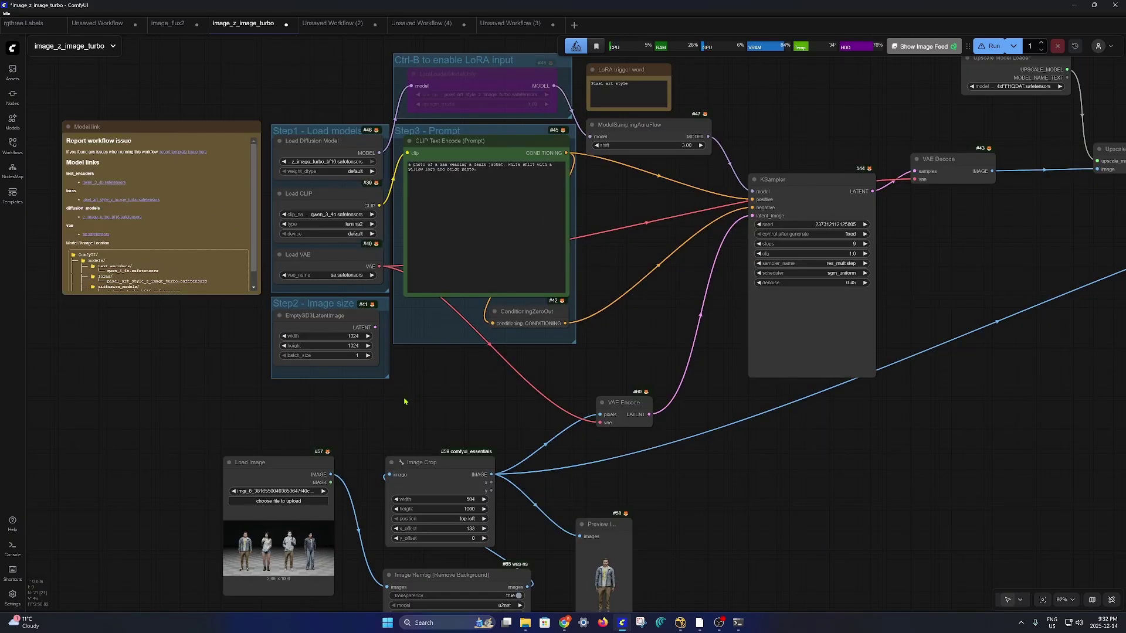
{"action": "scroll", "coordinate": [309, 151], "scroll_direction": "up", "scroll_amount": 6}
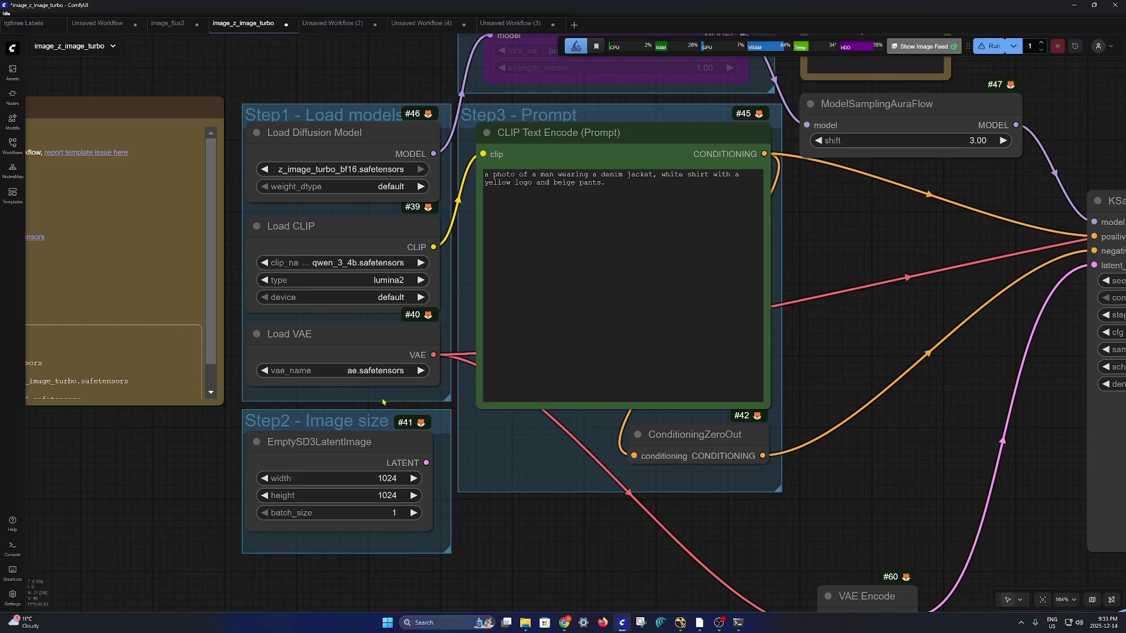
{"action": "scroll", "coordinate": [807, 452], "scroll_direction": "down", "scroll_amount": 5}
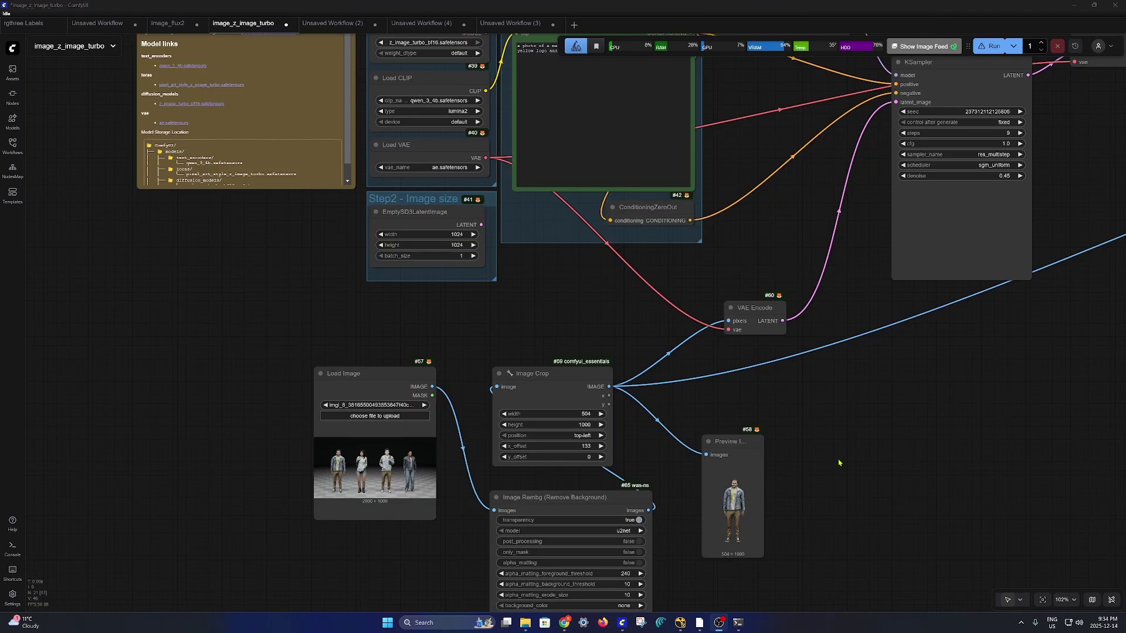
- Examine the KSampler settings, especially the denoise value, and the encoded image feeding its latent input
{"action": "left_click_drag", "start_coordinate": [839, 463], "coordinate": [649, 515]}
{"action": "left_click_drag", "start_coordinate": [757, 432], "coordinate": [635, 526]}
{"action": "scroll", "coordinate": [666, 398], "scroll_direction": "up", "scroll_amount": 5}
{"action": "scroll", "coordinate": [663, 337], "scroll_direction": "up", "scroll_amount": 5}
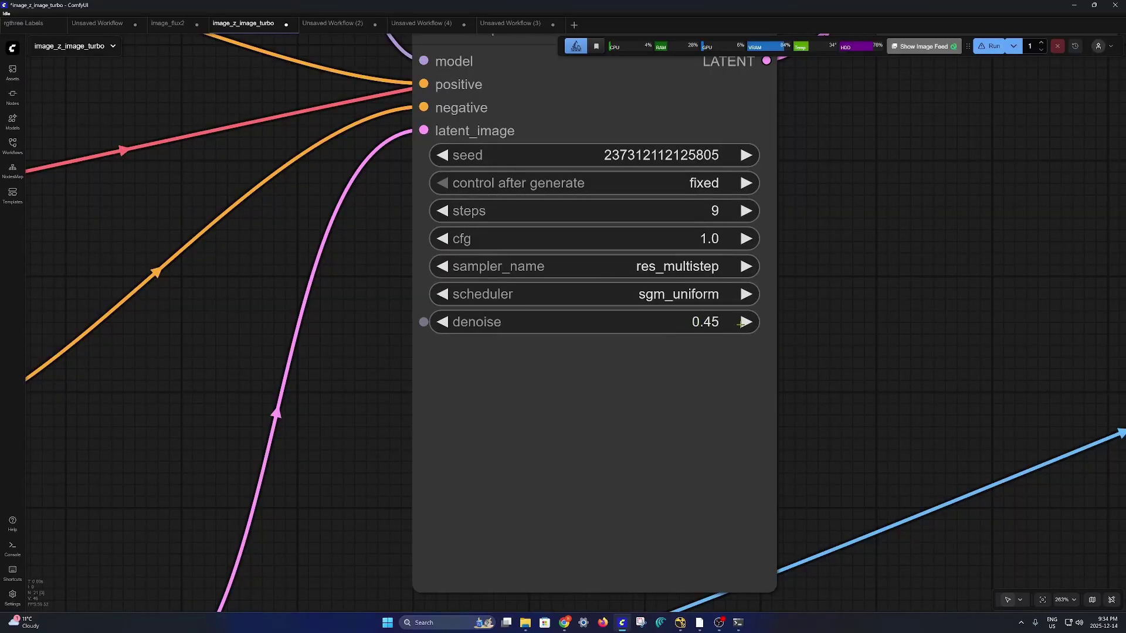
{"action": "scroll", "coordinate": [859, 346], "scroll_direction": "down", "scroll_amount": 3}
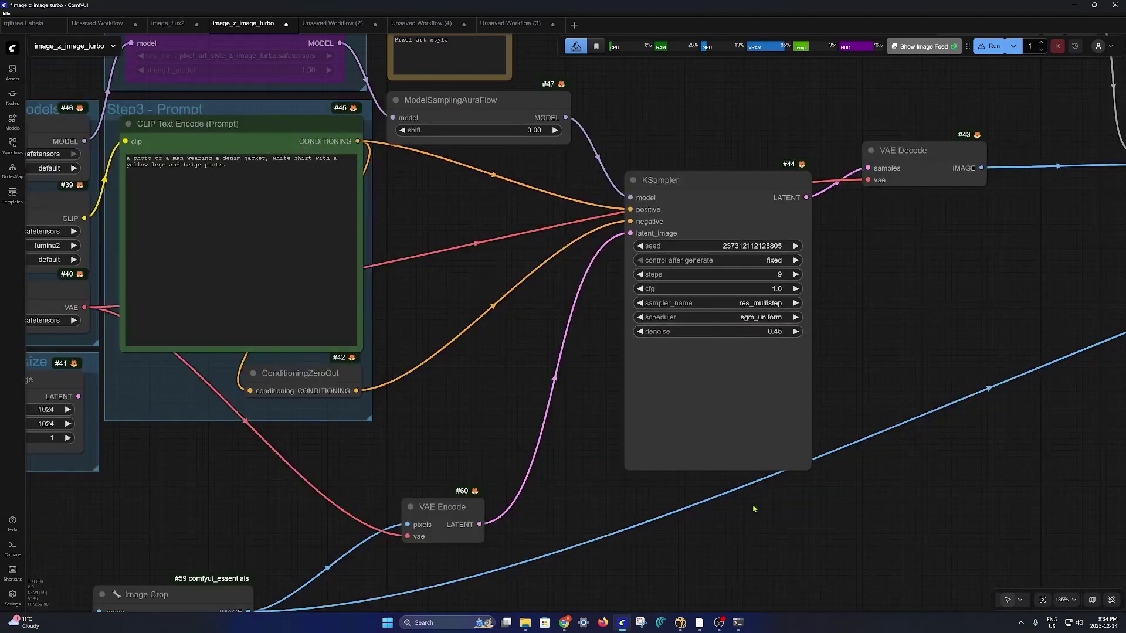
{"action": "left_click_drag", "start_coordinate": [754, 509], "coordinate": [667, 432]}
{"action": "scroll", "coordinate": [680, 276], "scroll_direction": "up", "scroll_amount": 4}
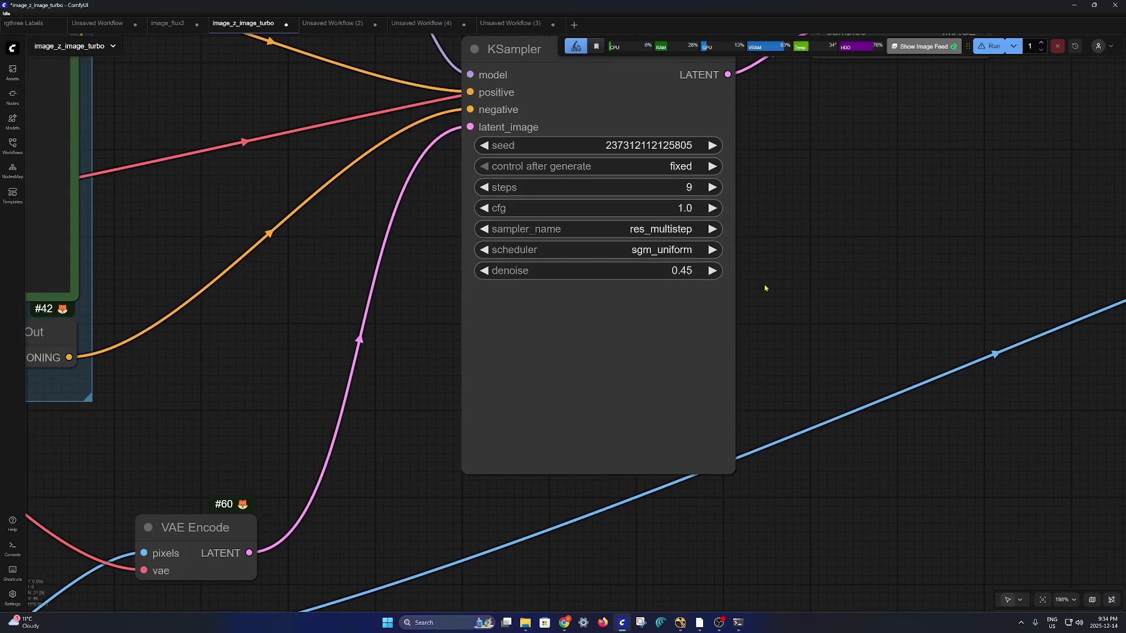
{"action": "scroll", "coordinate": [765, 288], "scroll_direction": "down", "scroll_amount": 4}
{"action": "scroll", "coordinate": [761, 311], "scroll_direction": "down", "scroll_amount": 2}
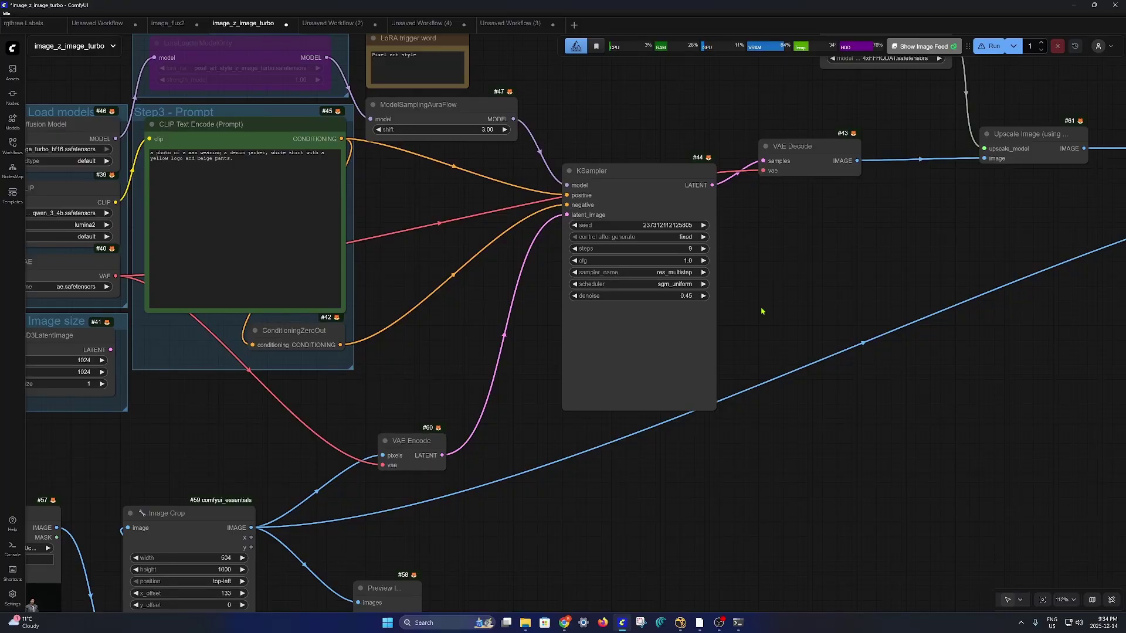
- Trace the source image through background removal and Image Crop to the preview, VAE Encode and final comparison nodes
{"action": "scroll", "coordinate": [739, 335], "scroll_direction": "down", "scroll_amount": 7}
{"action": "scroll", "coordinate": [608, 394], "scroll_direction": "up", "scroll_amount": 5}
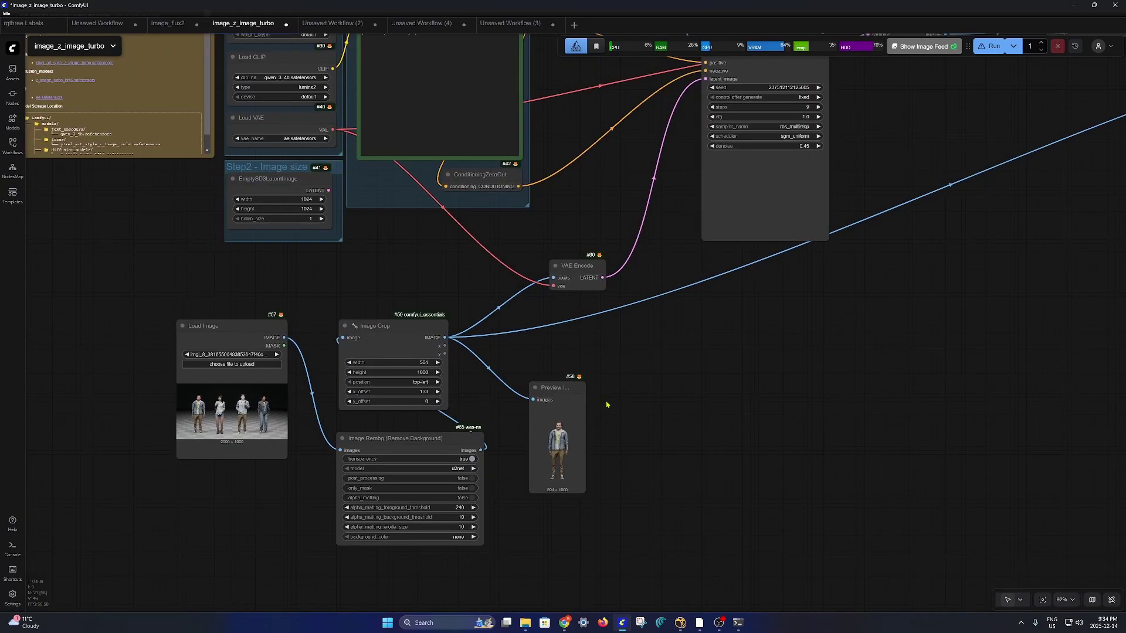
{"action": "scroll", "coordinate": [720, 382], "scroll_direction": "down", "scroll_amount": 4}
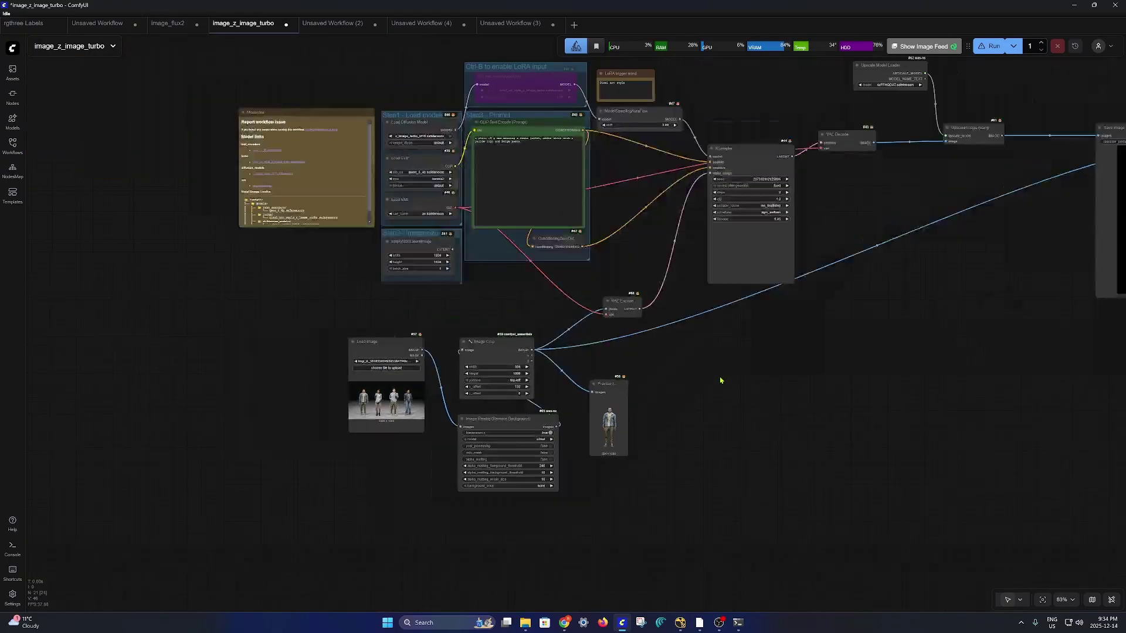
{"action": "left_click_drag", "start_coordinate": [799, 362], "coordinate": [658, 424]}
{"action": "left_click_drag", "start_coordinate": [739, 395], "coordinate": [601, 423]}
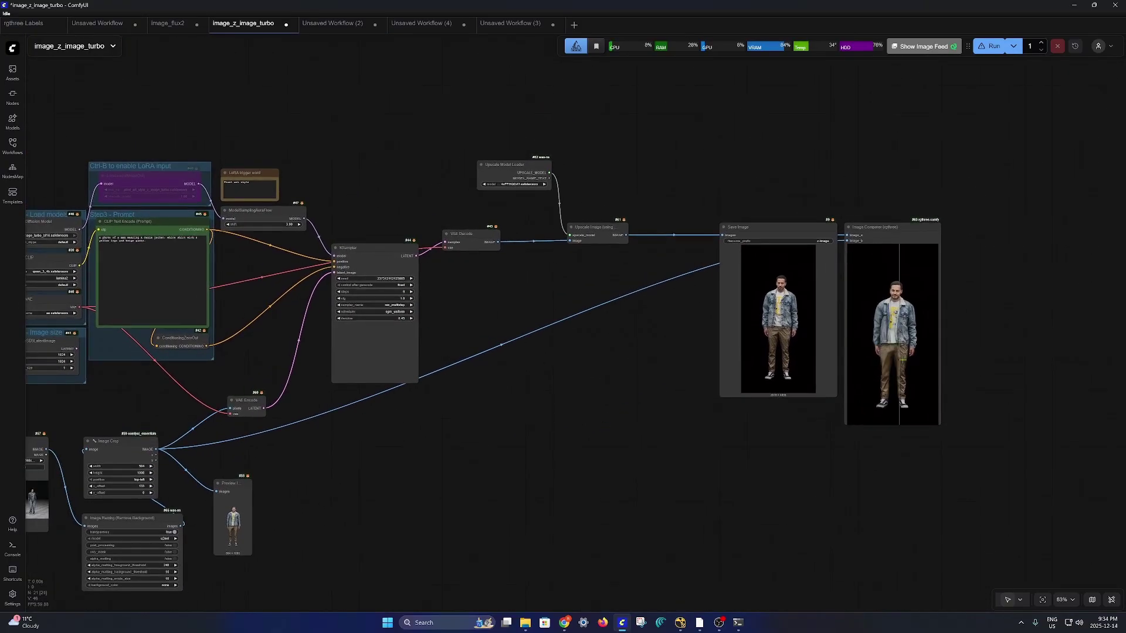
{"action": "left_click_drag", "start_coordinate": [500, 402], "coordinate": [799, 419]}
{"action": "scroll", "coordinate": [287, 515], "scroll_direction": "up", "scroll_amount": 7}
{"action": "scroll", "coordinate": [792, 516], "scroll_direction": "up", "scroll_amount": 5}
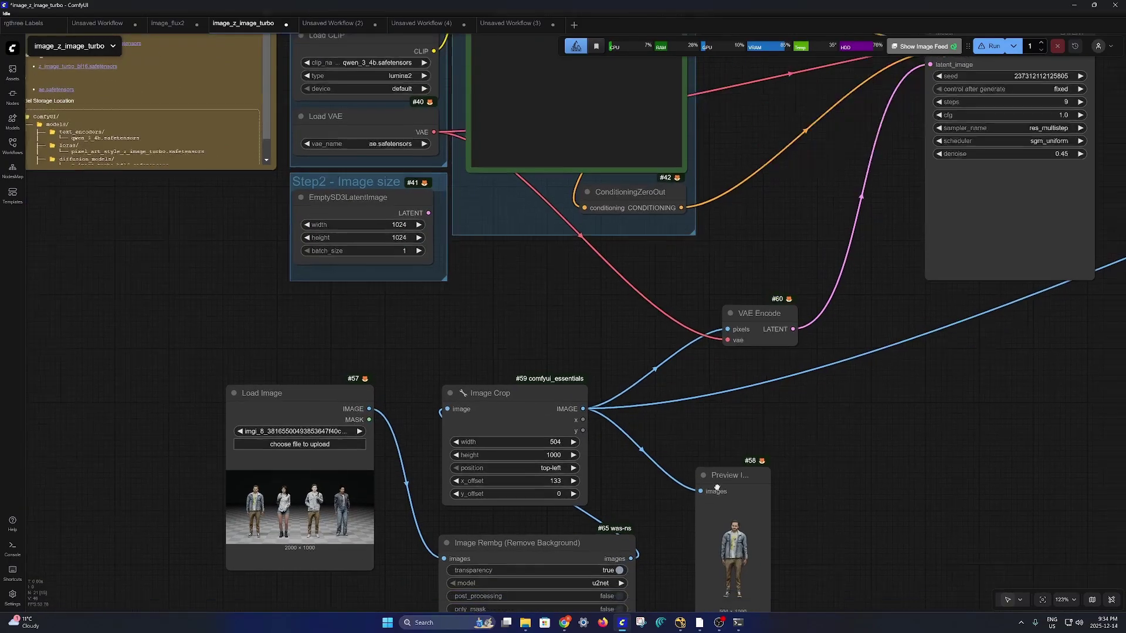
{"action": "scroll", "coordinate": [565, 425], "scroll_direction": "down", "scroll_amount": 4}
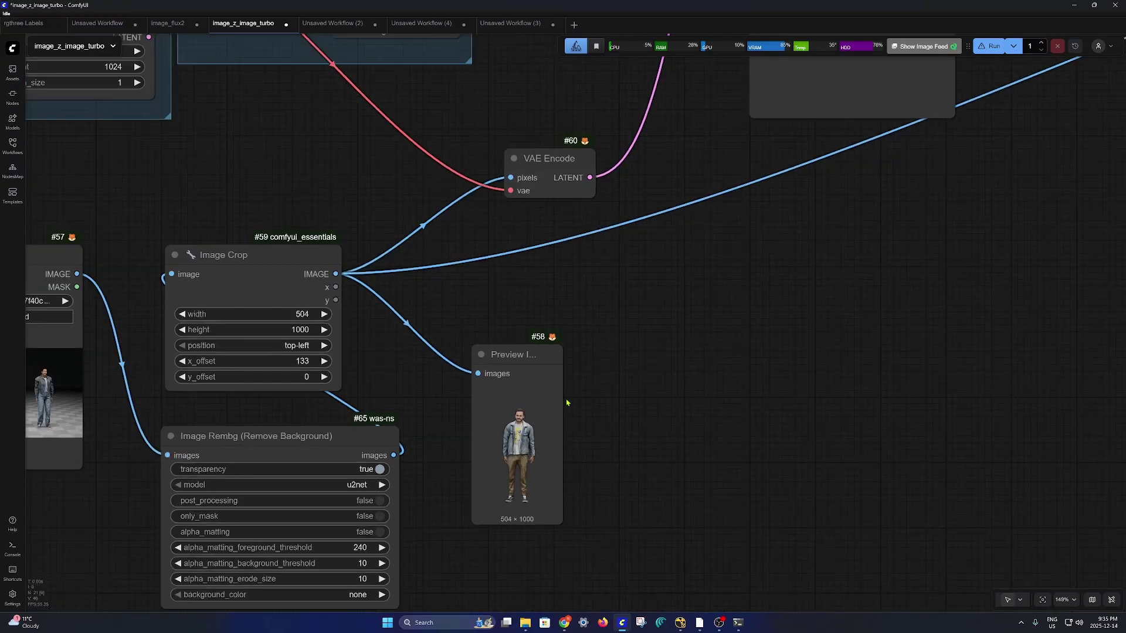
- Review the positive prompt text in the CLIP Text Encode node of the image_z_image_turbo workflow
{"action": "left_click_drag", "start_coordinate": [544, 296], "coordinate": [573, 530]}
{"action": "left_click_drag", "start_coordinate": [362, 409], "coordinate": [380, 500]}
{"action": "scroll", "coordinate": [315, 191], "scroll_direction": "up", "scroll_amount": 2}
{"action": "scroll", "coordinate": [316, 191], "scroll_direction": "up", "scroll_amount": 4}
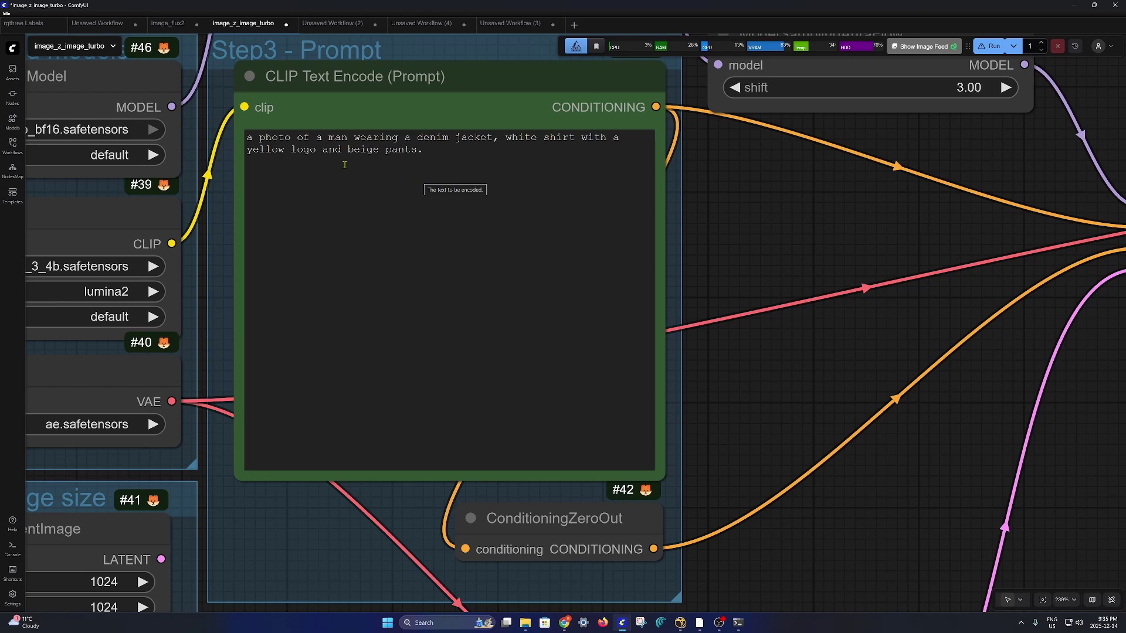
- Follow the sampler output through VAE Decode to the upscale nodes and examine the model chosen in Upscale Model Loader
{"action": "scroll", "coordinate": [740, 220], "scroll_direction": "down", "scroll_amount": 13}
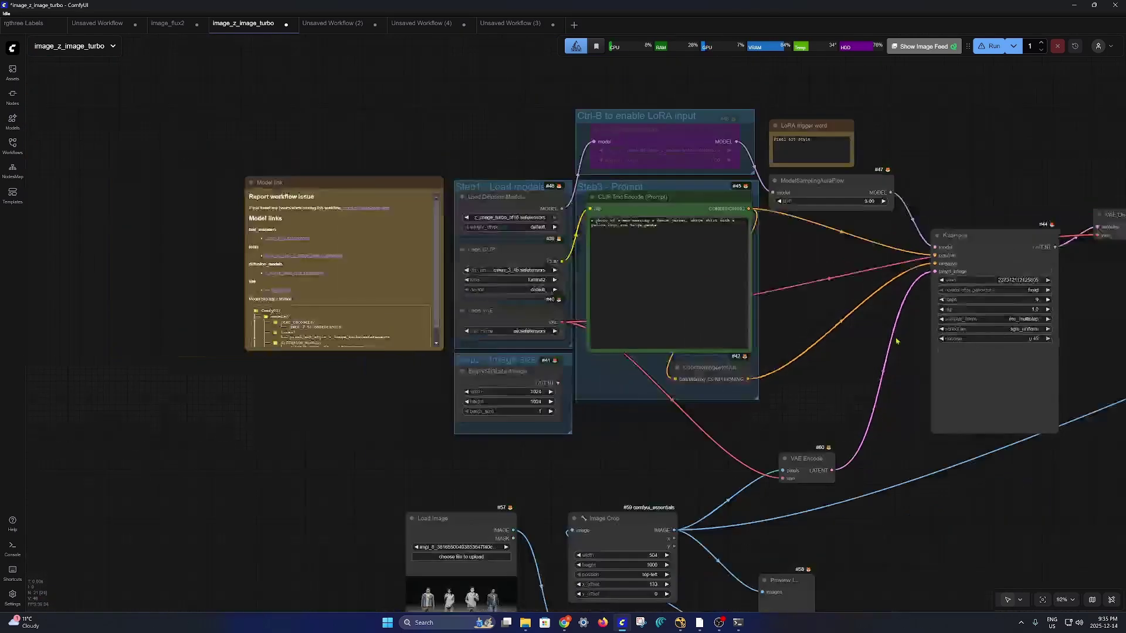
{"action": "left_click_drag", "start_coordinate": [802, 385], "coordinate": [280, 377]}
{"action": "left_click_drag", "start_coordinate": [663, 387], "coordinate": [315, 397]}
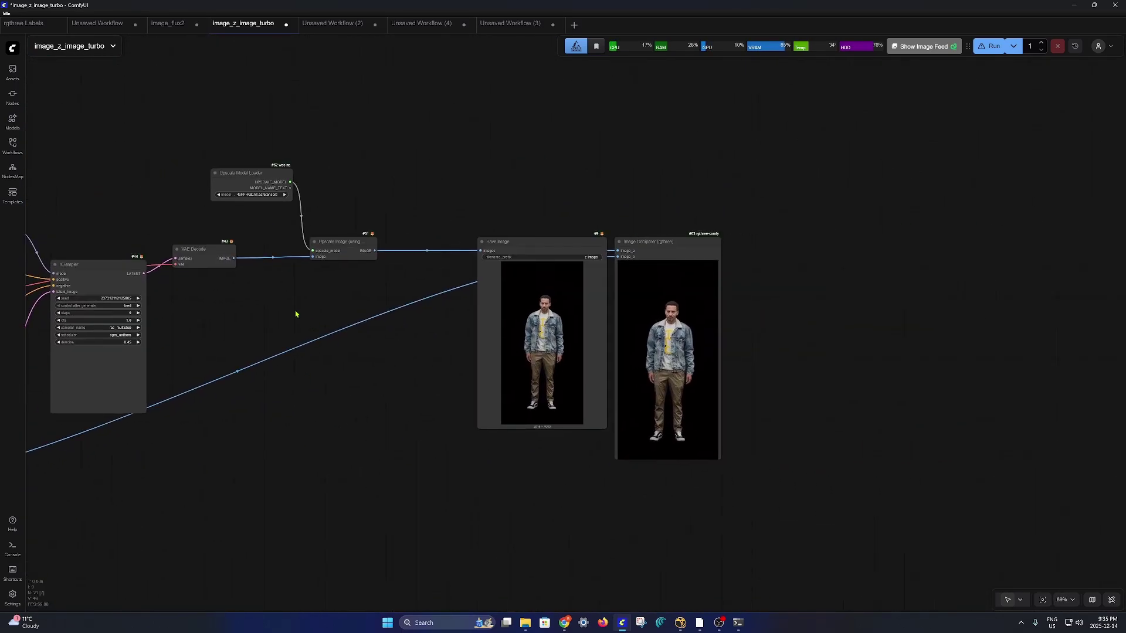
{"action": "scroll", "coordinate": [241, 293], "scroll_direction": "up", "scroll_amount": 5}
{"action": "left_click_drag", "start_coordinate": [311, 304], "coordinate": [442, 309]}
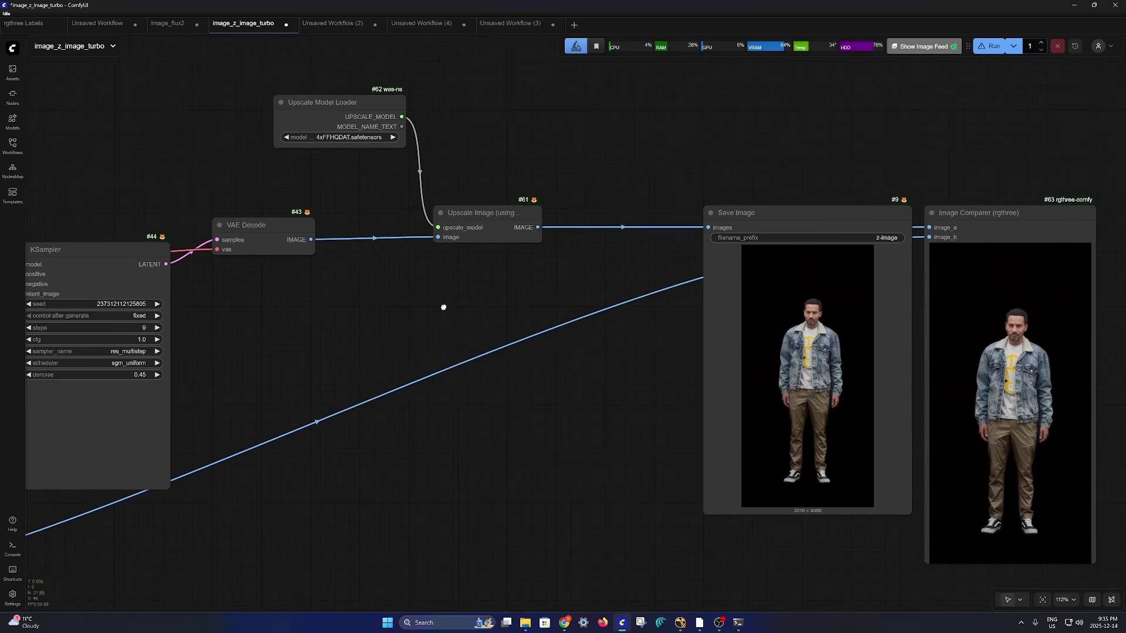
{"action": "scroll", "coordinate": [436, 241], "scroll_direction": "up", "scroll_amount": 4}
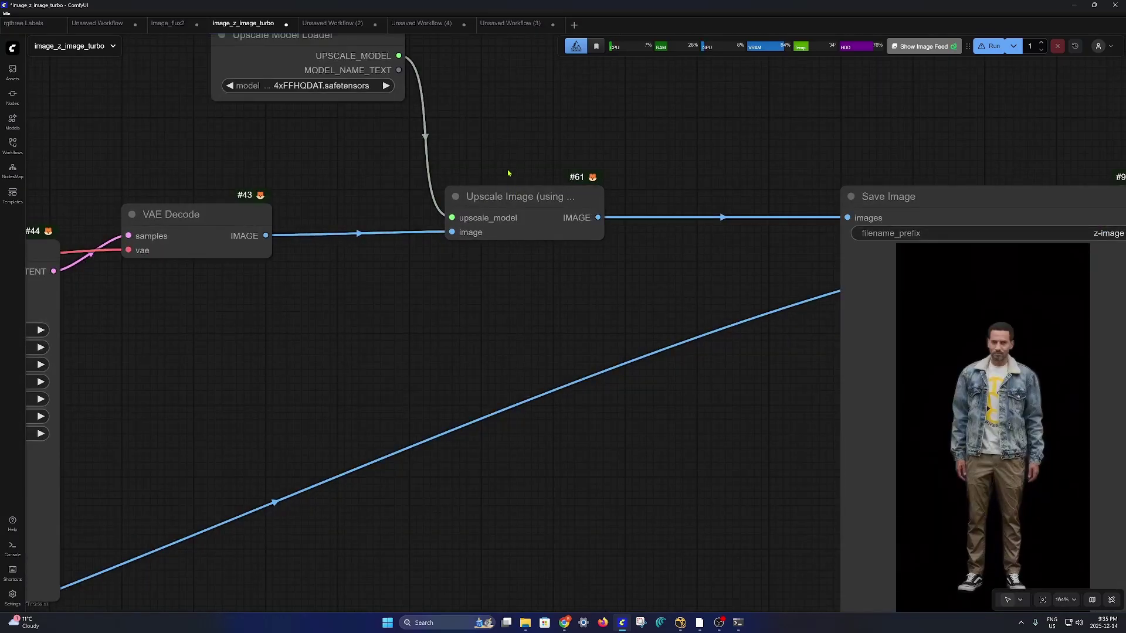
{"action": "left_click_drag", "start_coordinate": [503, 146], "coordinate": [585, 218]}
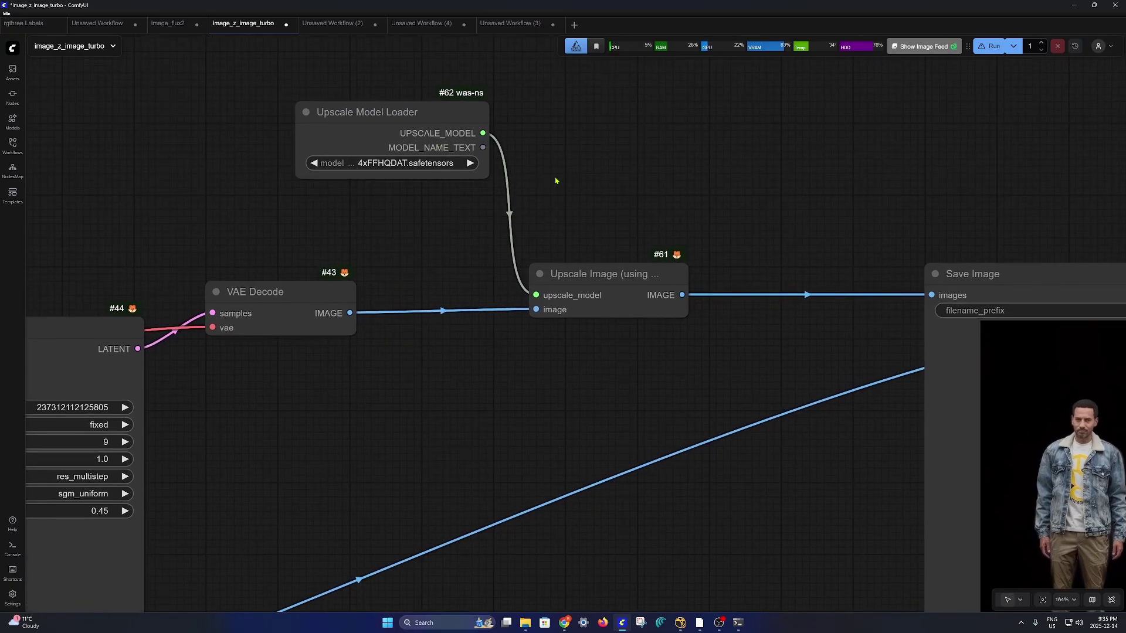
{"action": "scroll", "coordinate": [427, 213], "scroll_direction": "up", "scroll_amount": 6}
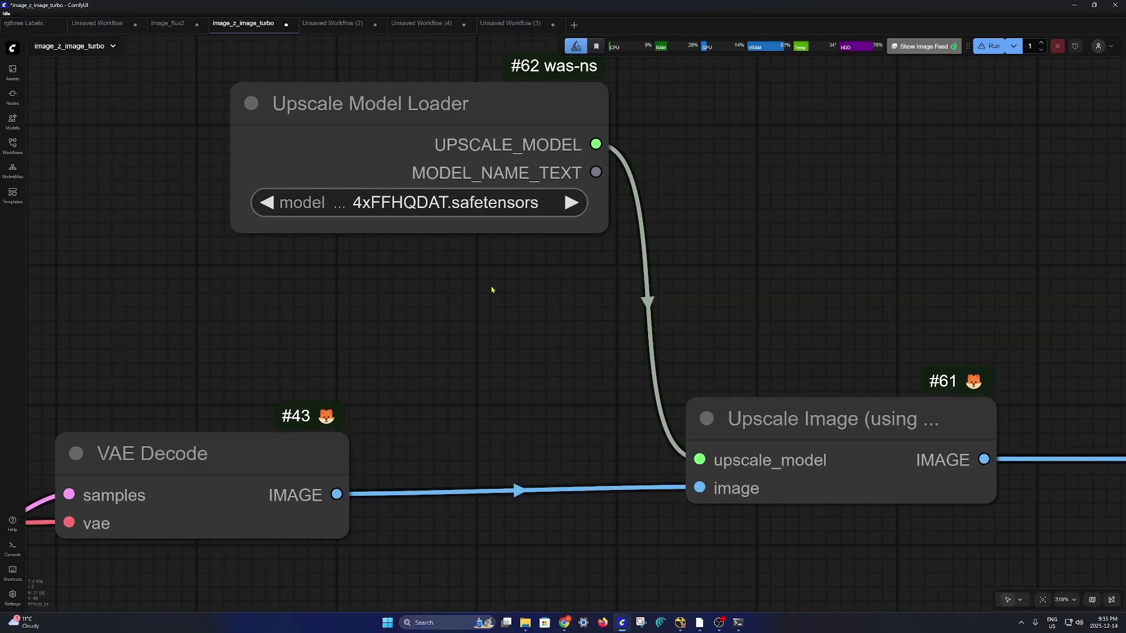
{"action": "scroll", "coordinate": [487, 293], "scroll_direction": "down", "scroll_amount": 6}
{"action": "scroll", "coordinate": [477, 297], "scroll_direction": "up", "scroll_amount": 4}
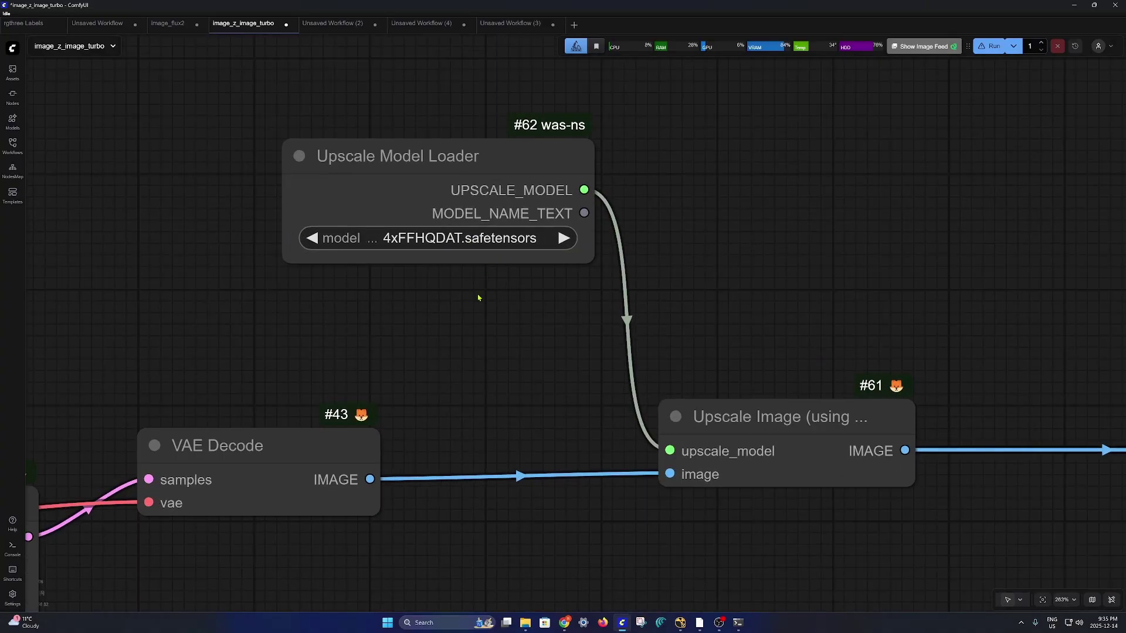
{"action": "scroll", "coordinate": [478, 297], "scroll_direction": "down", "scroll_amount": 1}
{"action": "scroll", "coordinate": [478, 297], "scroll_direction": "down", "scroll_amount": 4}
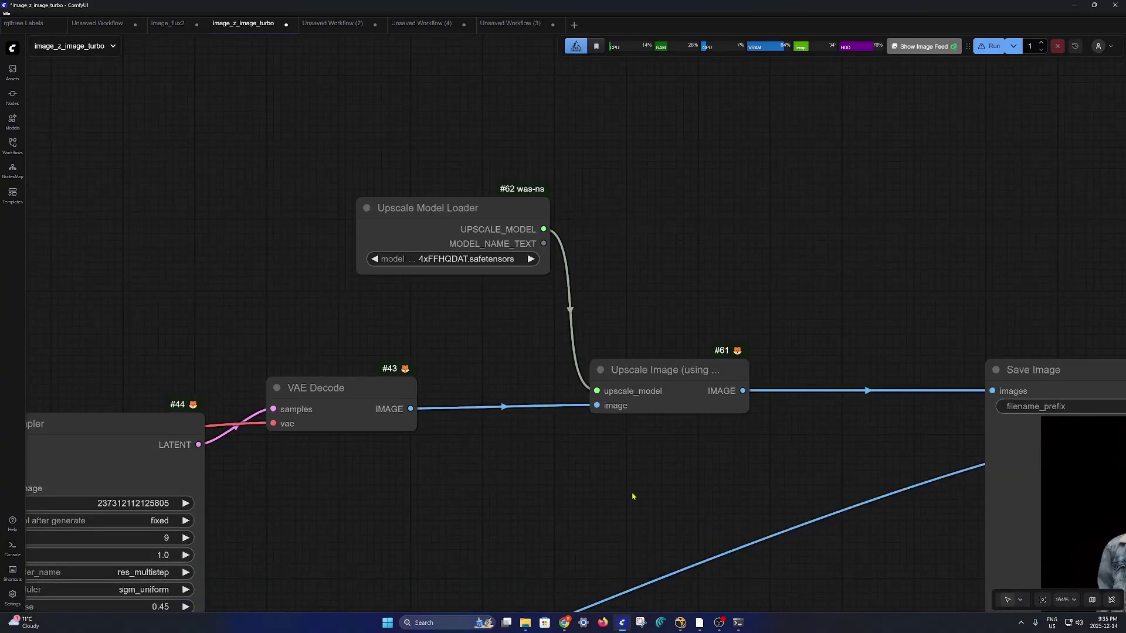
- Compare the original figure with the upscaled result in the Image Comparer beside the Save Image node
{"action": "scroll", "coordinate": [632, 496], "scroll_direction": "down", "scroll_amount": 5}
{"action": "left_click_drag", "start_coordinate": [550, 417], "coordinate": [36, 196]}
{"action": "scroll", "coordinate": [637, 322], "scroll_direction": "up", "scroll_amount": 10}
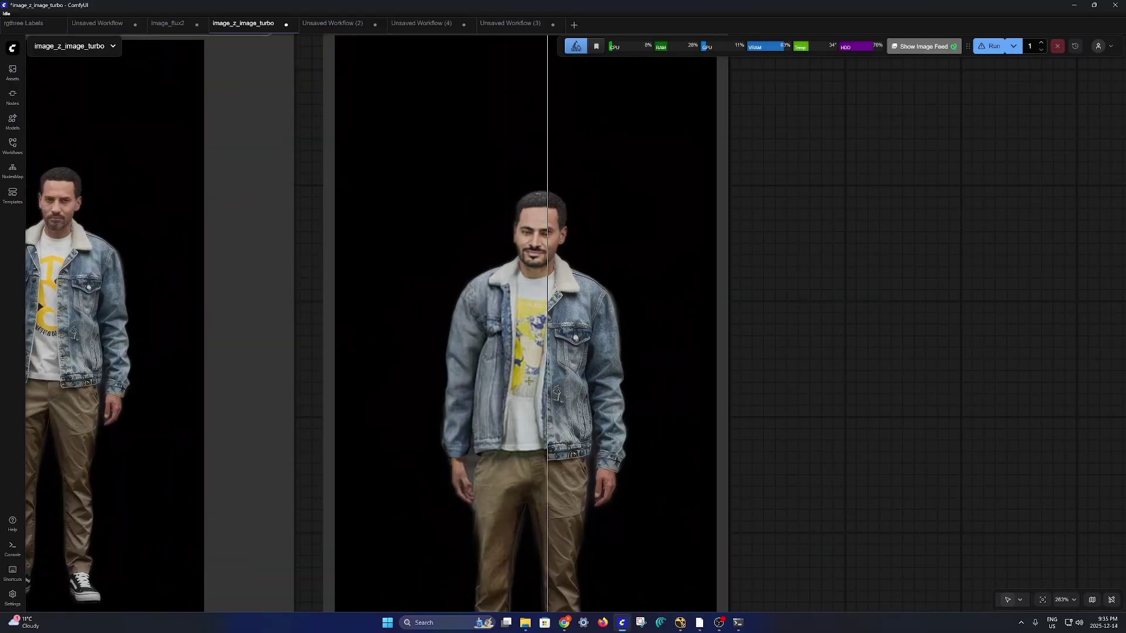
{"action": "scroll", "coordinate": [590, 387], "scroll_direction": "down", "scroll_amount": 7}
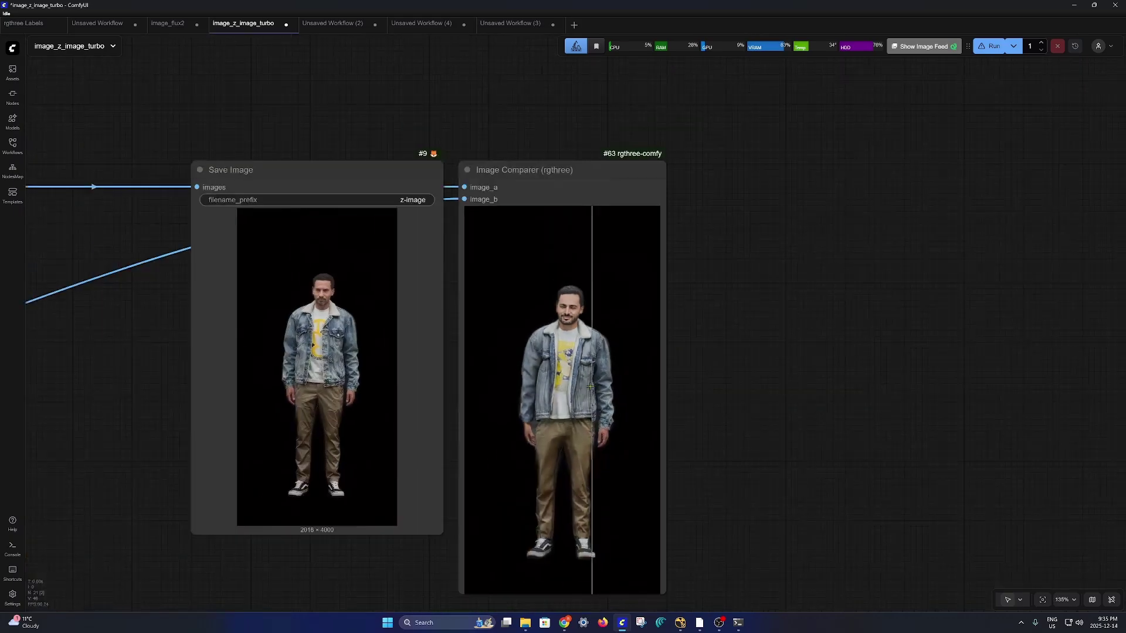
{"action": "left_click_drag", "start_coordinate": [790, 416], "coordinate": [776, 359]}
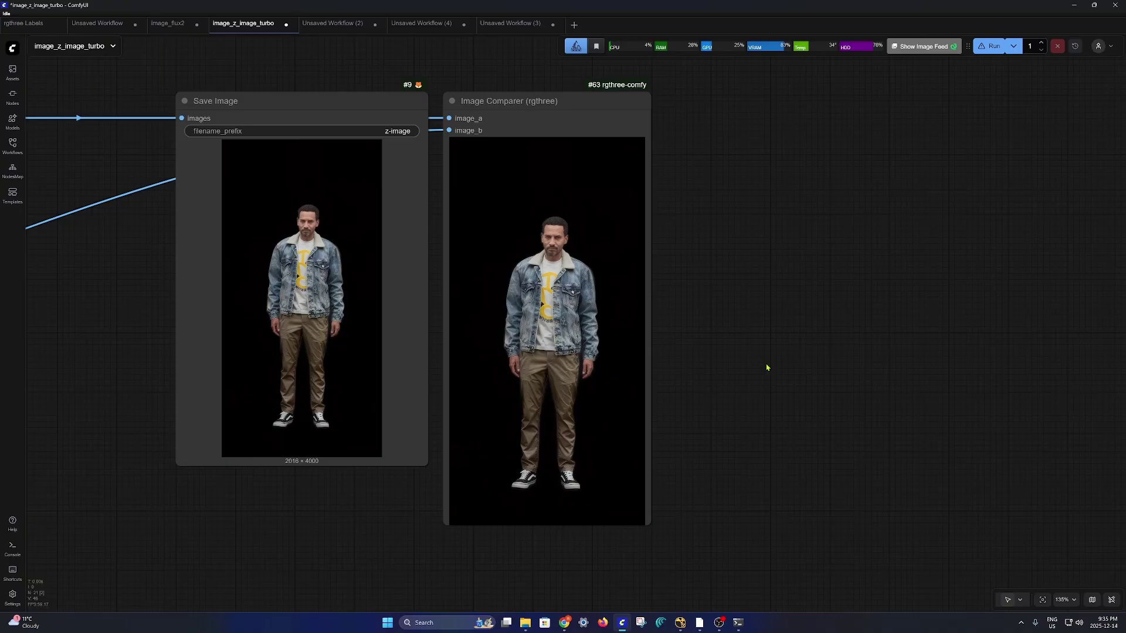
- Recheck the KSampler's sampler, scheduler and denoise settings, then look over the whole Z-Image Turbo graph
{"action": "scroll", "coordinate": [751, 372], "scroll_direction": "down", "scroll_amount": 8}
{"action": "left_click_drag", "start_coordinate": [510, 421], "coordinate": [785, 392]}
{"action": "scroll", "coordinate": [428, 325], "scroll_direction": "up", "scroll_amount": 12}
{"action": "scroll", "coordinate": [433, 302], "scroll_direction": "up", "scroll_amount": 3}
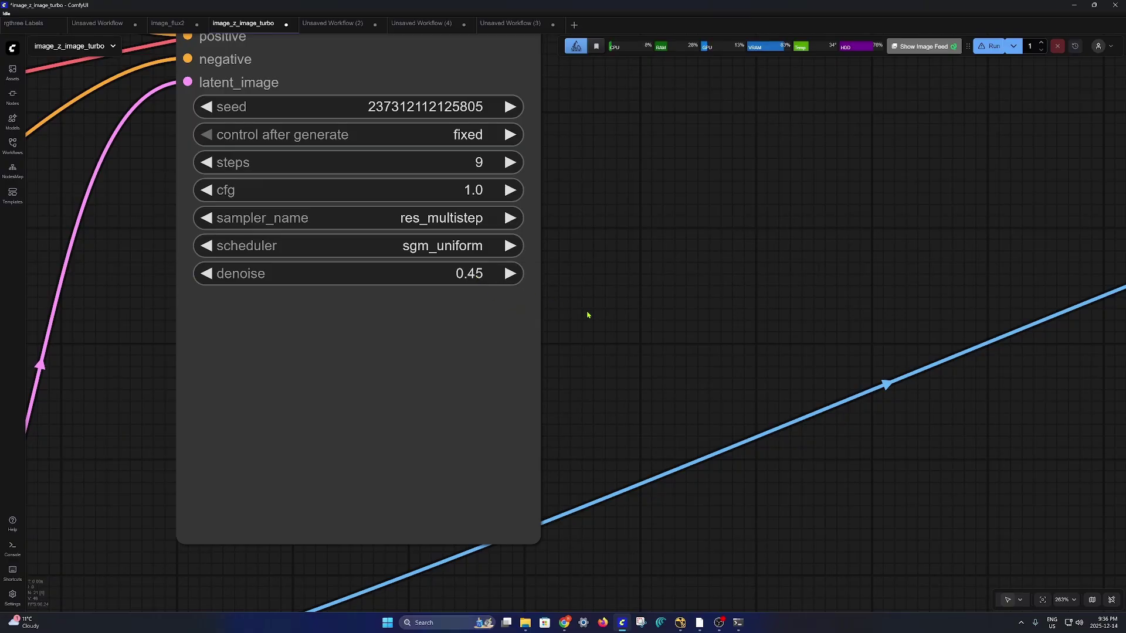
{"action": "scroll", "coordinate": [587, 315], "scroll_direction": "down", "scroll_amount": 14}
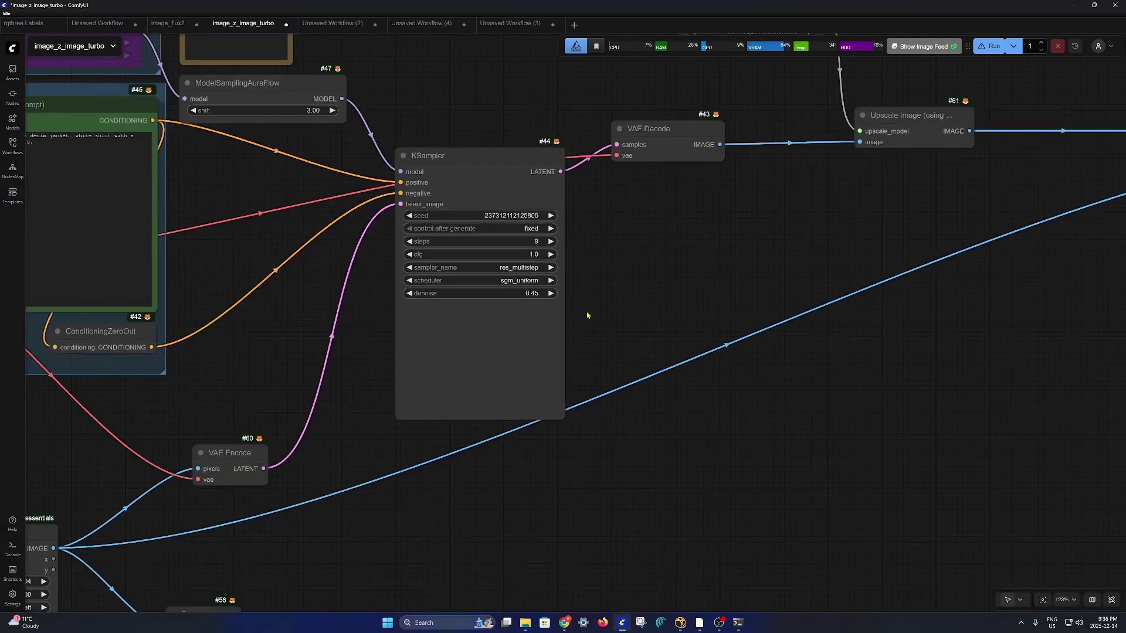
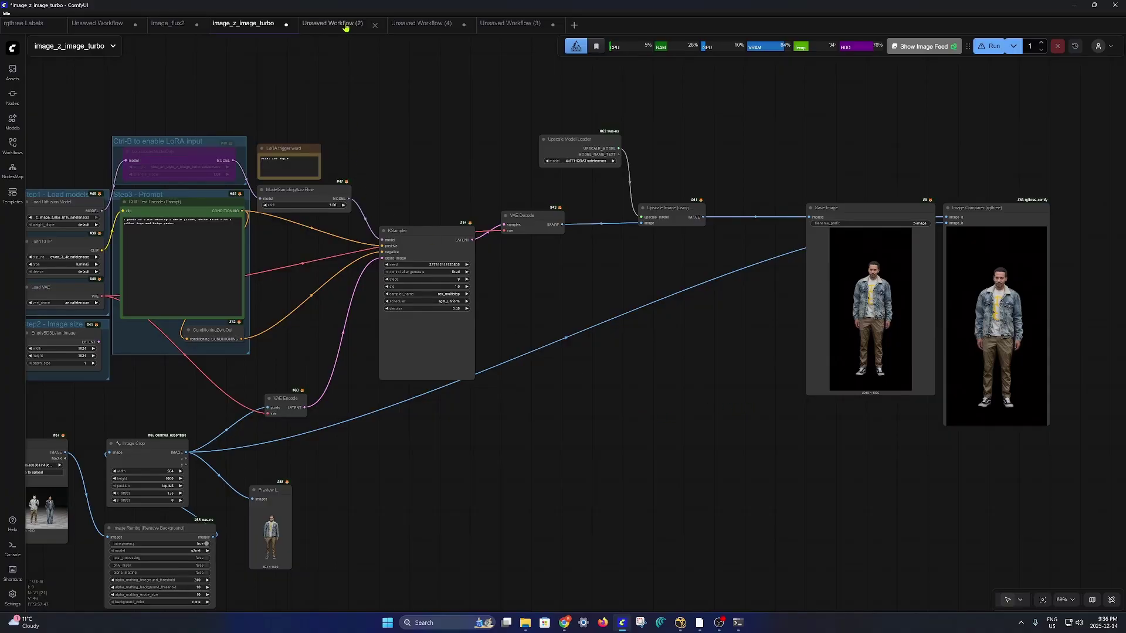
- Open Unsaved Workflow (2) and examine its Wan 2.2 high-noise and low-noise model loaders and the 4-step LoRA nodes
{"action": "left_click_drag", "start_coordinate": [89, 538], "coordinate": [160, 510]}
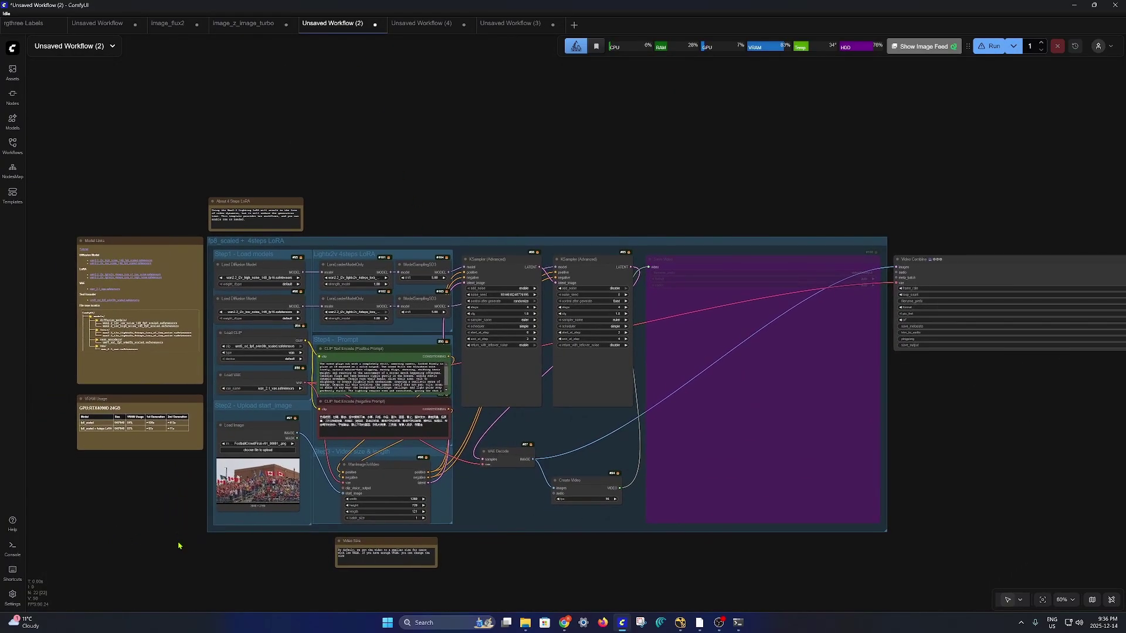
{"action": "scroll", "coordinate": [162, 533], "scroll_direction": "up", "scroll_amount": 6}
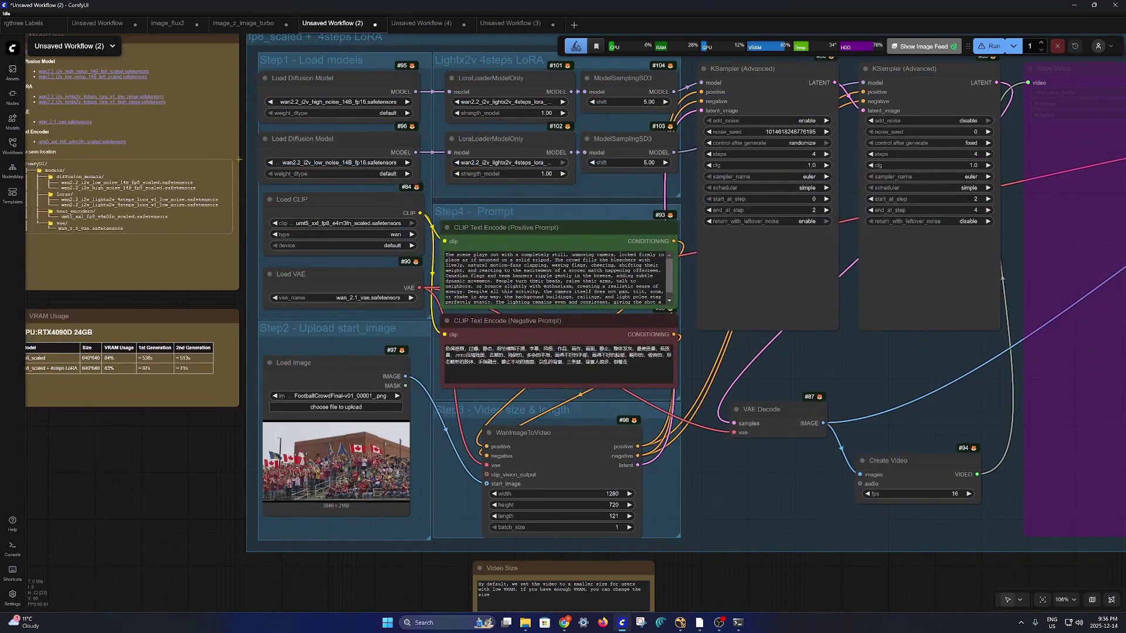
{"action": "left_click_drag", "start_coordinate": [244, 189], "coordinate": [251, 335]}
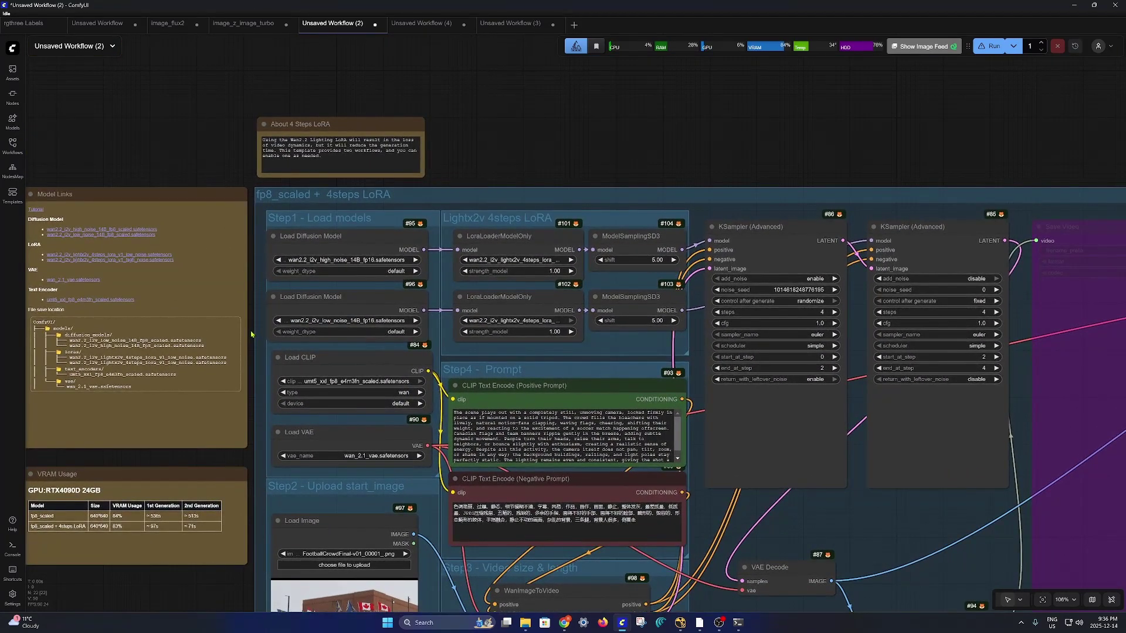
{"action": "scroll", "coordinate": [257, 328], "scroll_direction": "up", "scroll_amount": 5}
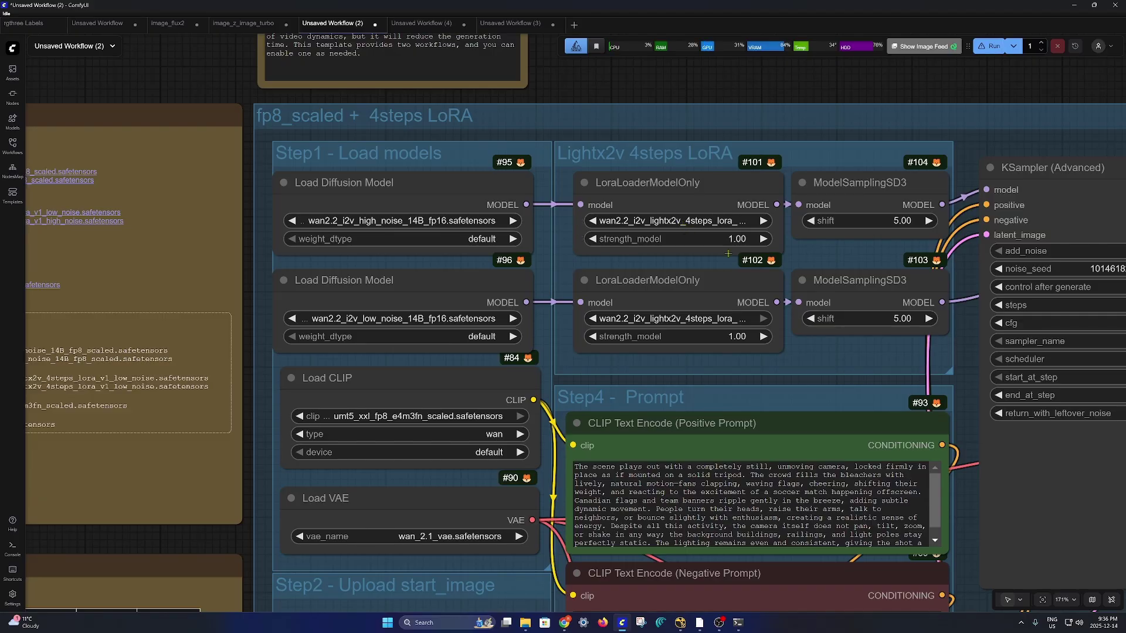
{"action": "scroll", "coordinate": [796, 265], "scroll_direction": "down", "scroll_amount": 5}
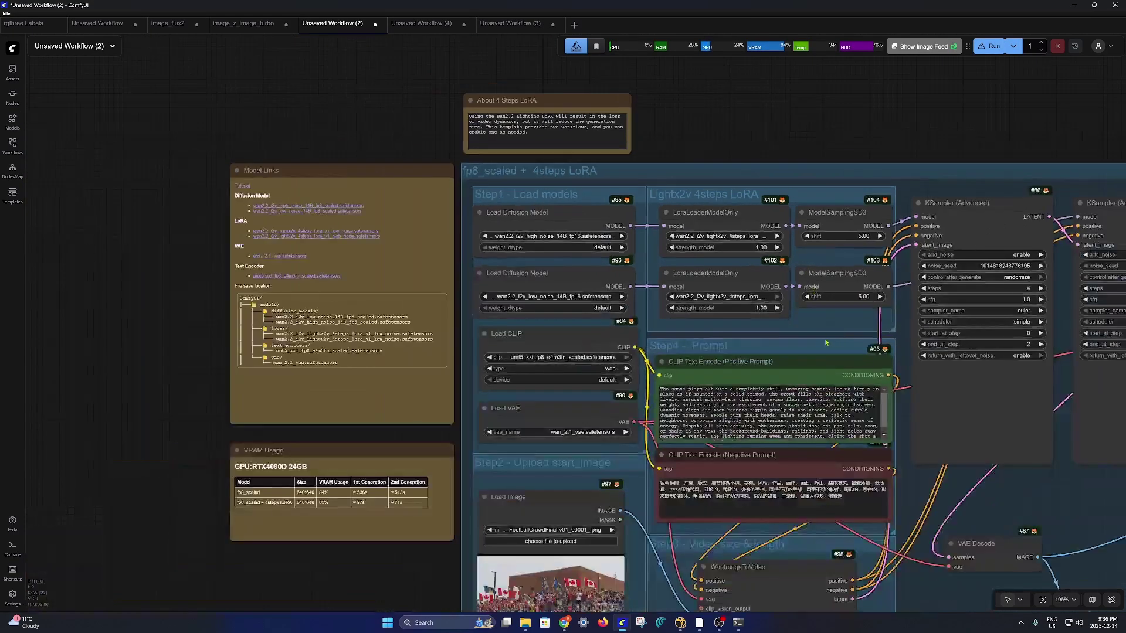
- Read the Wan workflow's positive prompt and trace the start image and video size settings through to the Video Combine node
{"action": "left_click_drag", "start_coordinate": [826, 342], "coordinate": [733, 208]}
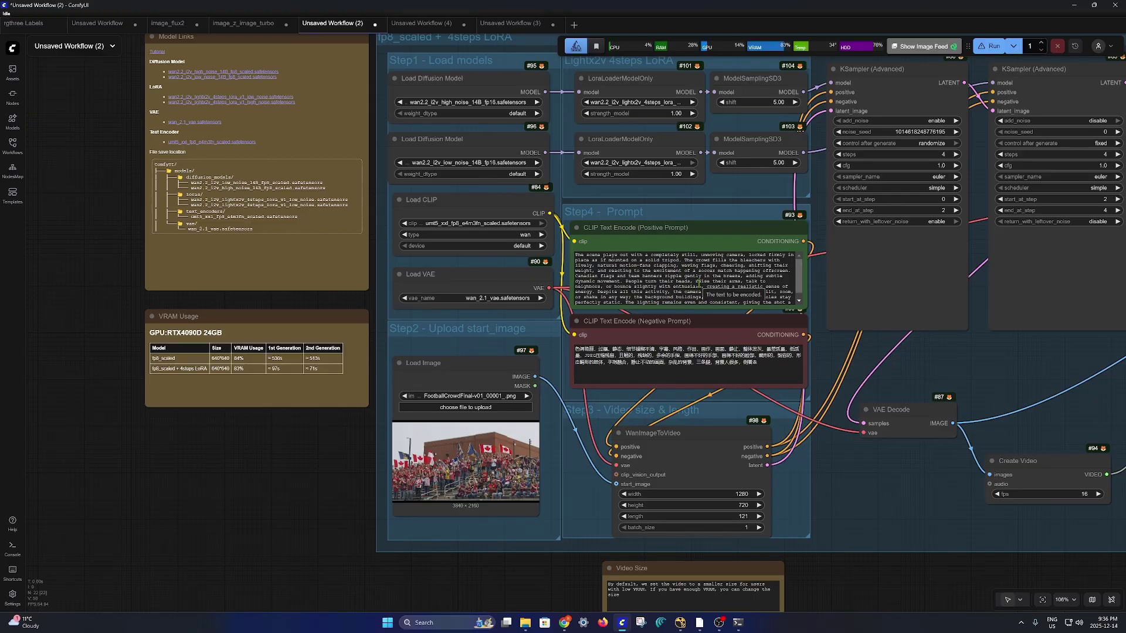
{"action": "scroll", "coordinate": [699, 284], "scroll_direction": "down", "scroll_amount": 1}
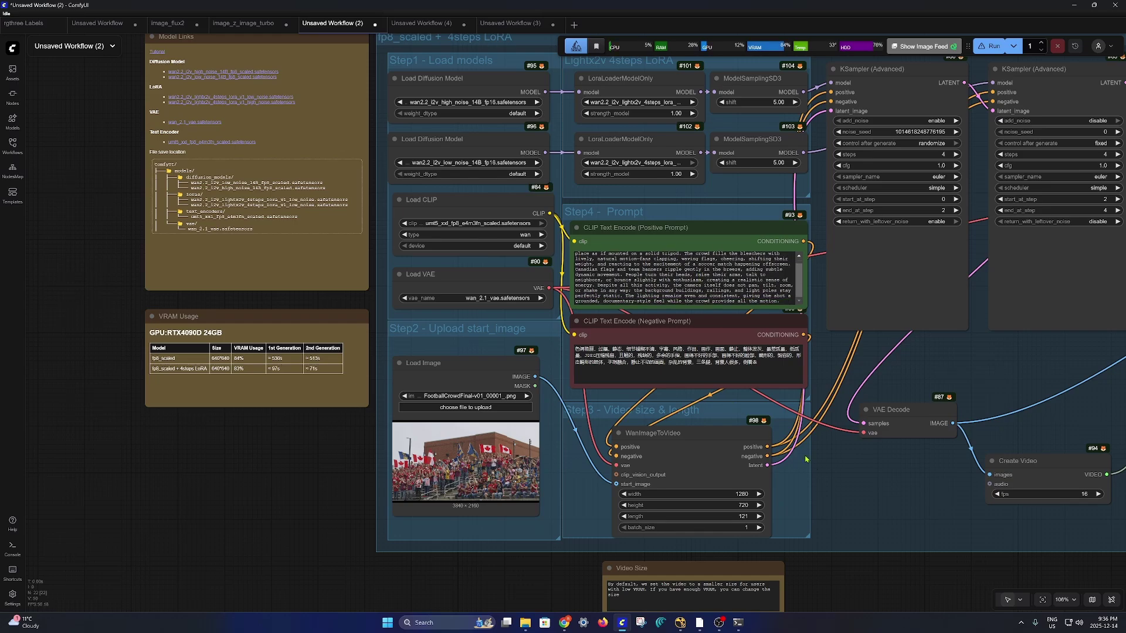
{"action": "scroll", "coordinate": [824, 490], "scroll_direction": "down", "scroll_amount": 4}
{"action": "left_click_drag", "start_coordinate": [897, 513], "coordinate": [684, 496]}
{"action": "left_click_drag", "start_coordinate": [762, 523], "coordinate": [689, 528]}
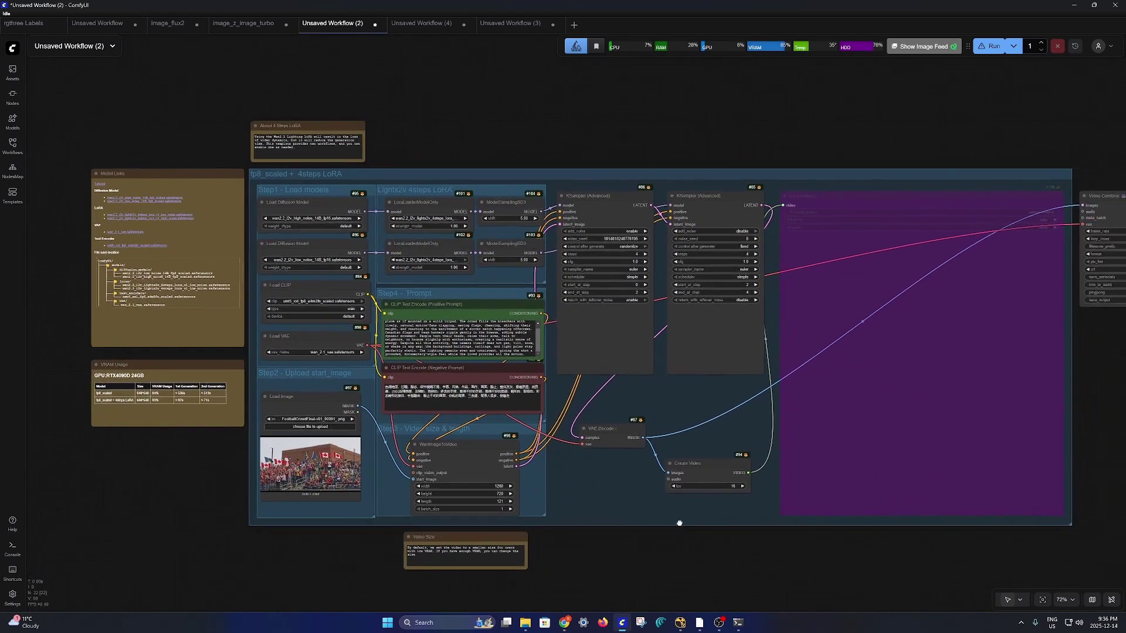
{"action": "left_click_drag", "start_coordinate": [1090, 428], "coordinate": [580, 434]}
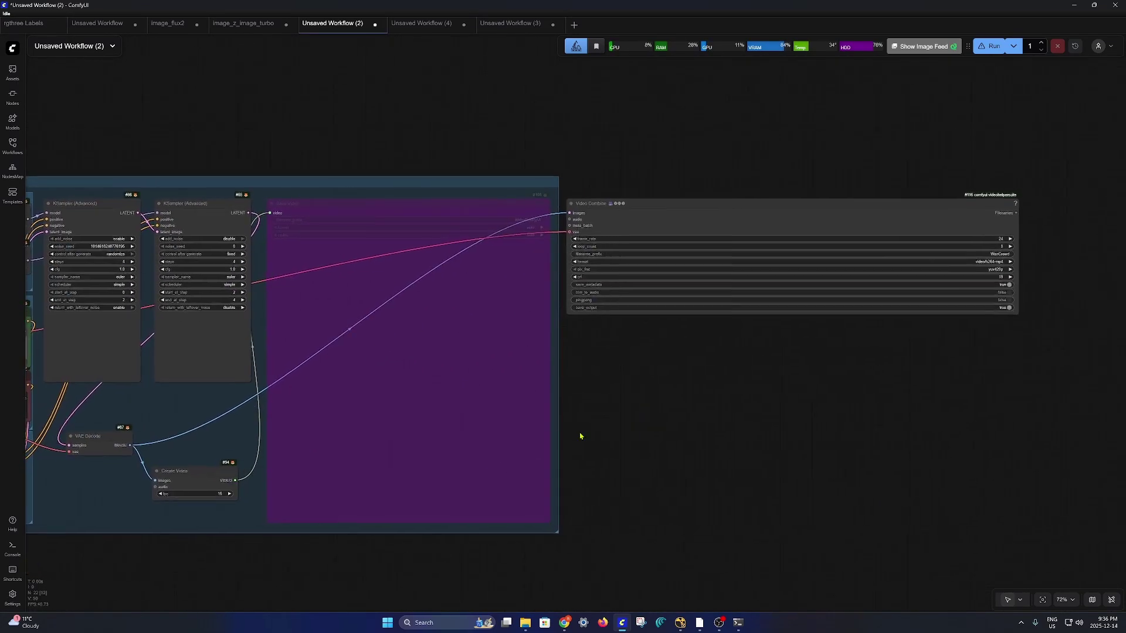
- Open Unsaved Workflow (4) and examine how the crowd video passes through RIFE VFI frame interpolation into Video Combine
{"action": "mouse_move", "coordinate": [414, 31]}
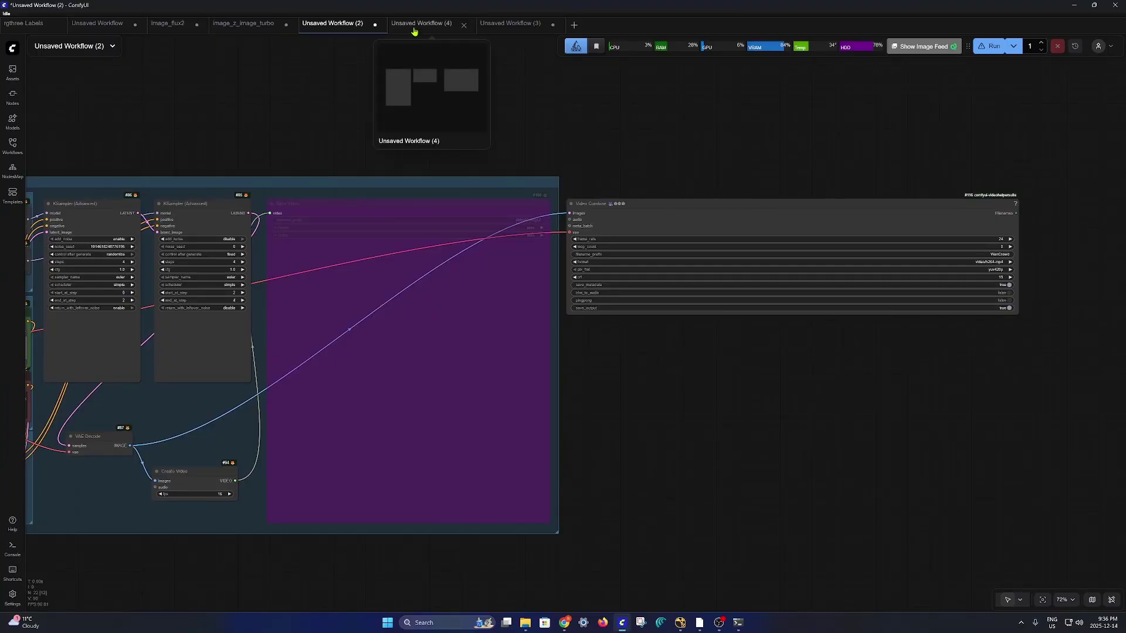
{"action": "left_click", "coordinate": [414, 24]}
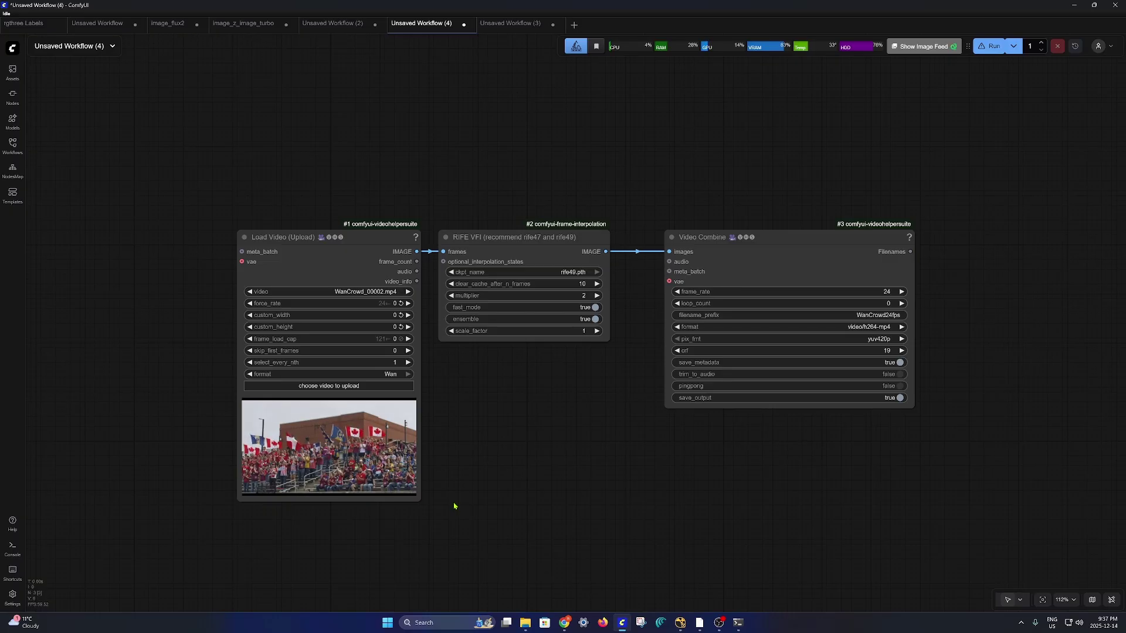
{"action": "left_click_drag", "start_coordinate": [554, 464], "coordinate": [611, 440]}
{"action": "scroll", "coordinate": [380, 516], "scroll_direction": "up", "scroll_amount": 1}
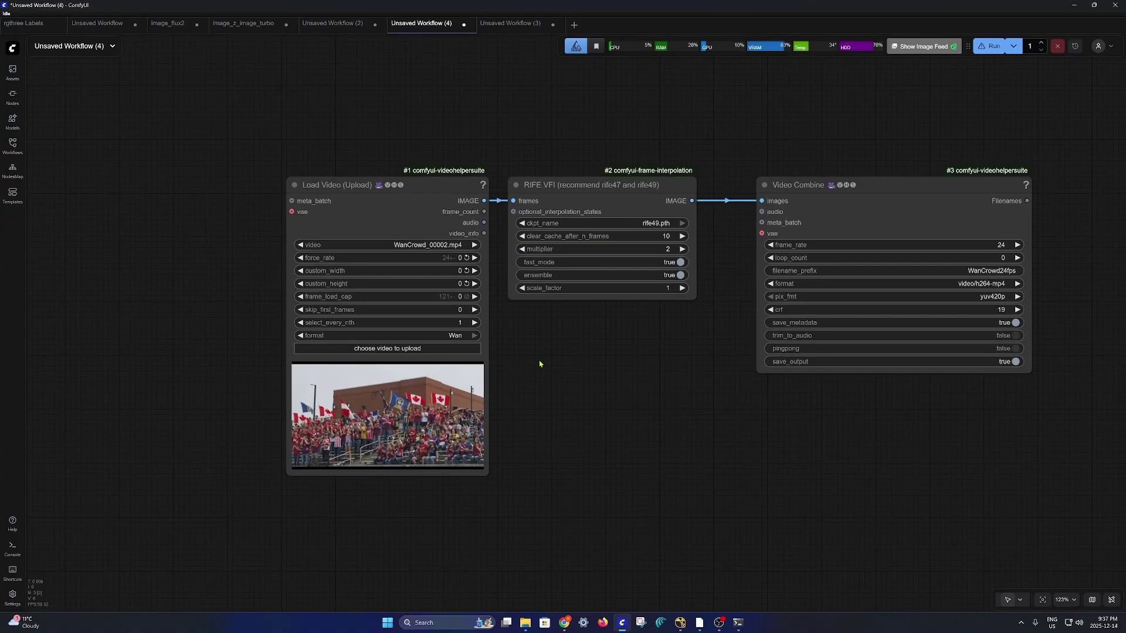
{"action": "scroll", "coordinate": [540, 364], "scroll_direction": "up", "scroll_amount": 3}
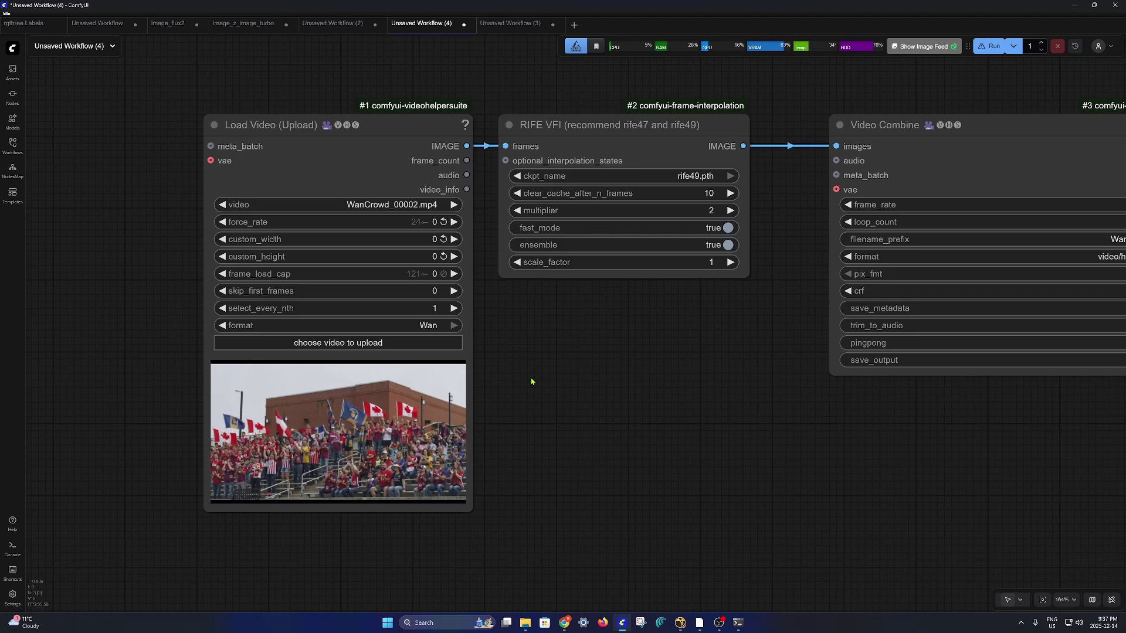
{"action": "scroll", "coordinate": [314, 526], "scroll_direction": "up", "scroll_amount": 4}
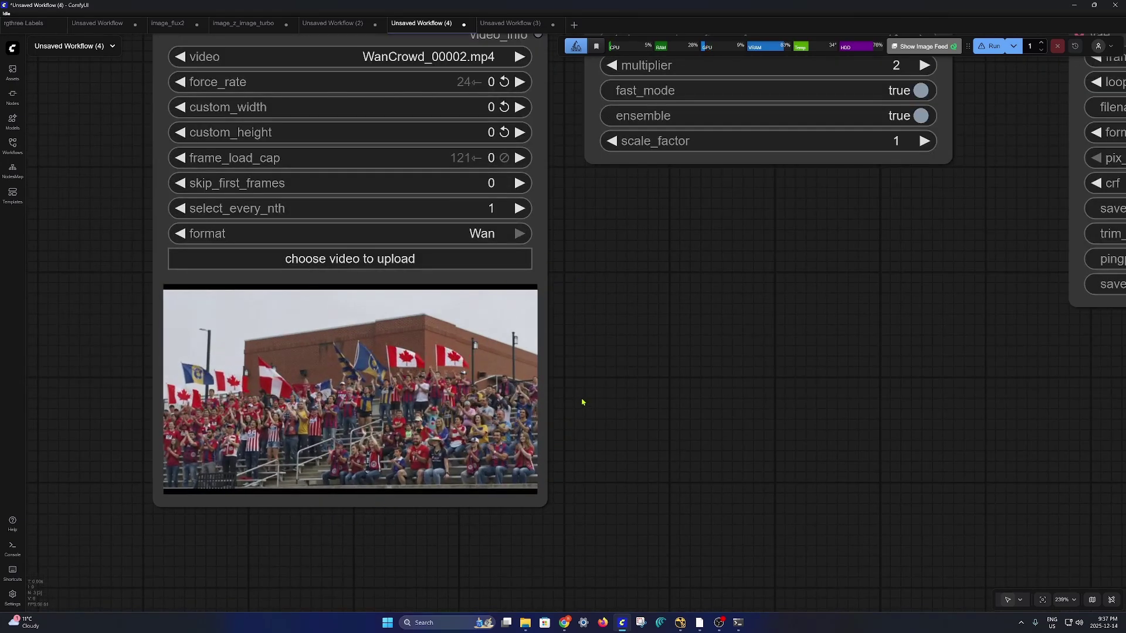
{"action": "scroll", "coordinate": [581, 410], "scroll_direction": "down", "scroll_amount": 7}
{"action": "left_click_drag", "start_coordinate": [649, 405], "coordinate": [548, 416]}
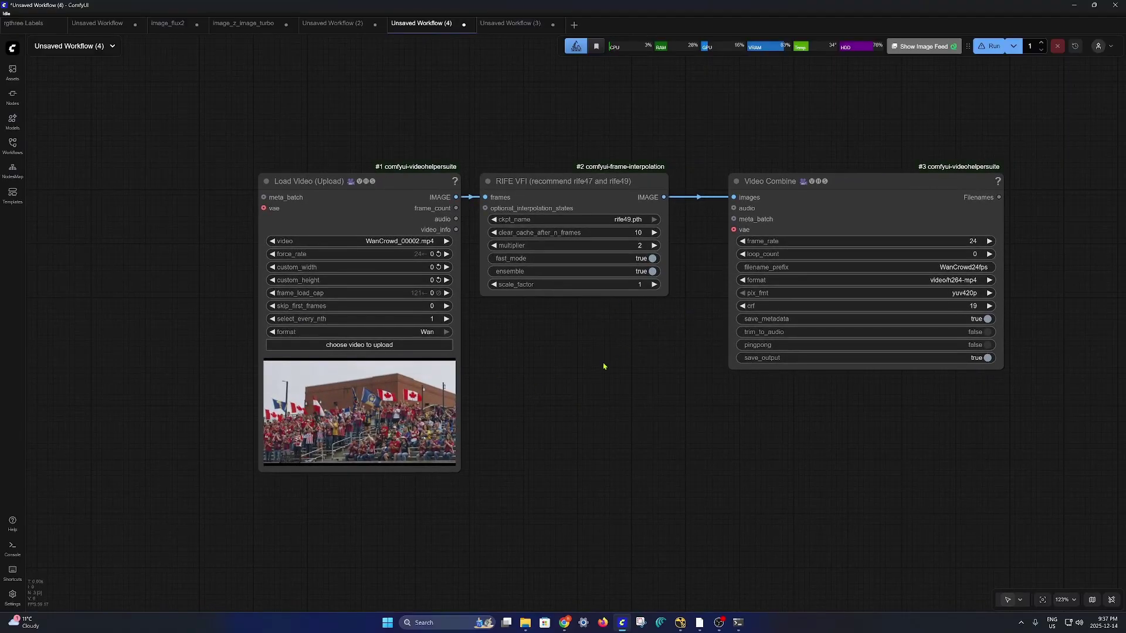
{"action": "scroll", "coordinate": [604, 368], "scroll_direction": "up", "scroll_amount": 3}
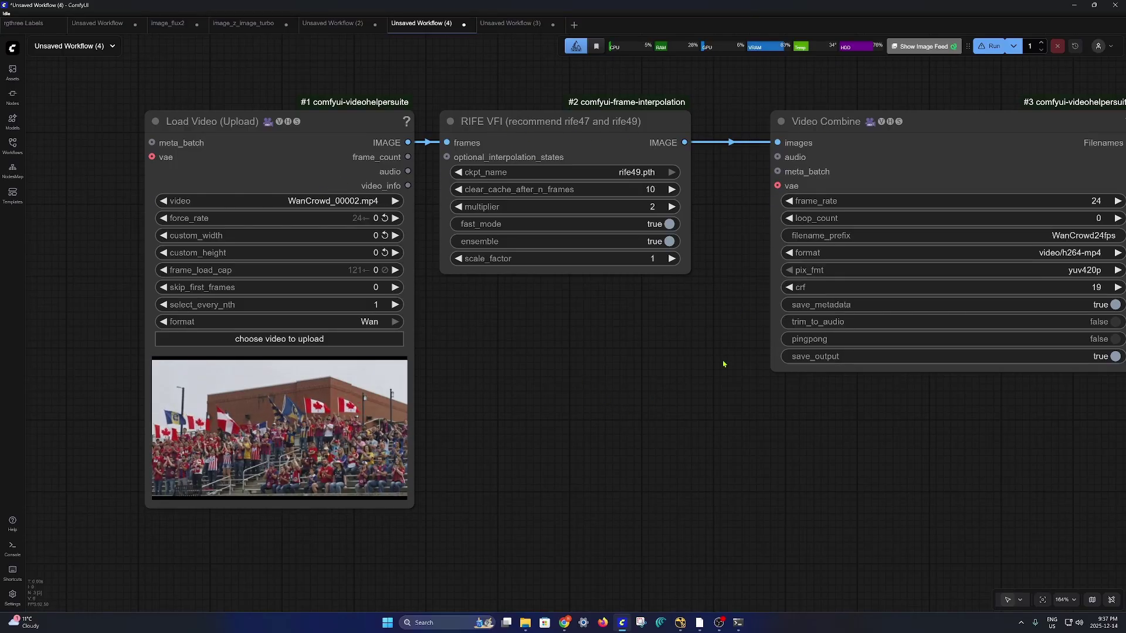
- Open Unsaved Workflow (3) and examine its SeedVR2 model loaders, video upscaler and Video Combine settings
{"action": "left_click", "coordinate": [499, 26]}
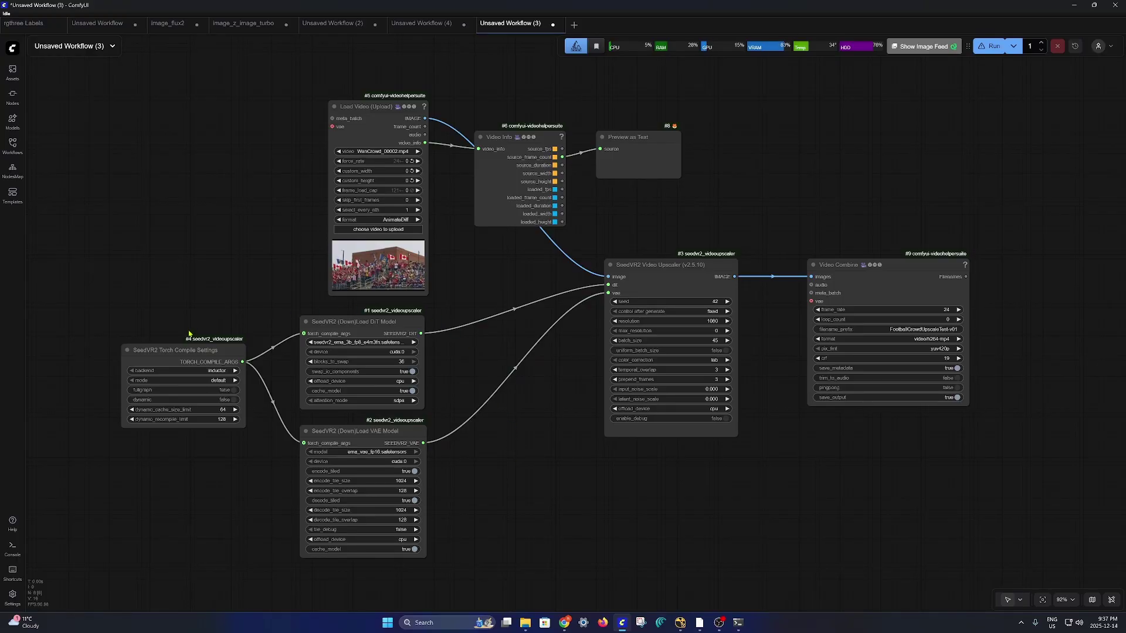
{"action": "scroll", "coordinate": [321, 315], "scroll_direction": "up", "scroll_amount": 1}
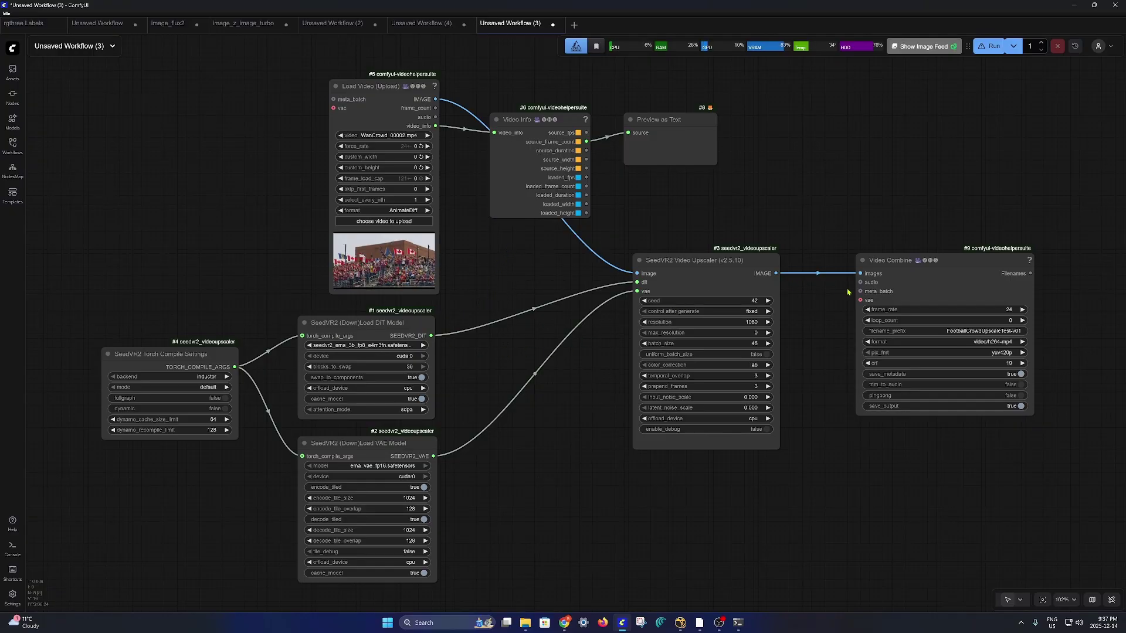
- Switch to the Footballer_v01.nk comp in NukeX and select the Read node for FinalCrowdComp.mp4 in the node graph
{"action": "left_click", "coordinate": [682, 624]}
{"action": "scroll", "coordinate": [890, 429], "scroll_direction": "down", "scroll_amount": 6}
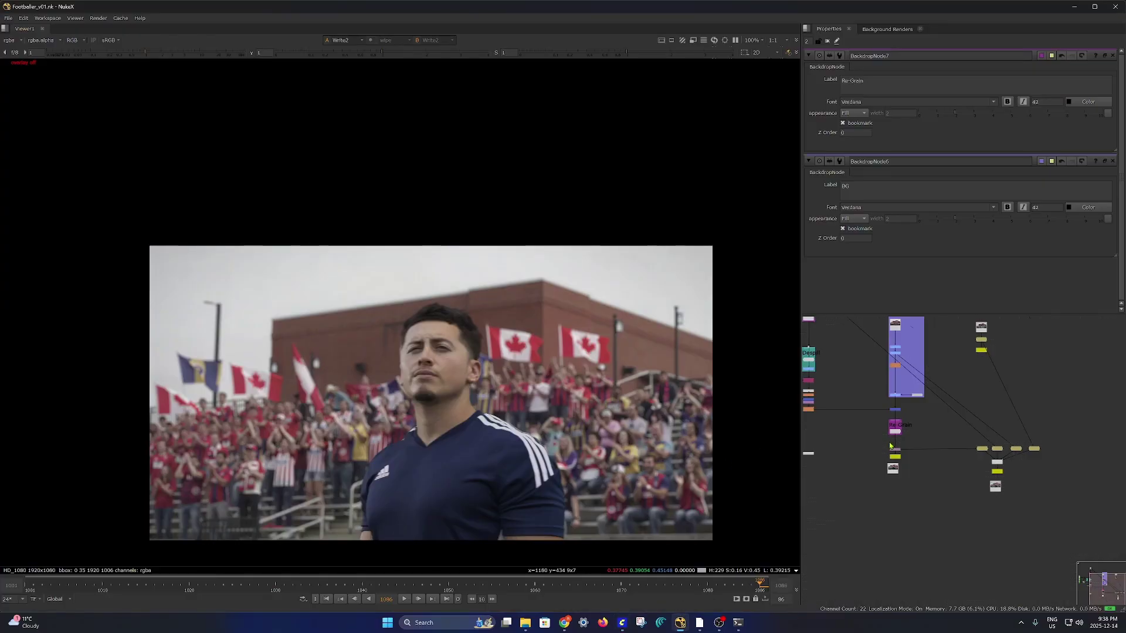
{"action": "key", "text": "space"}
{"action": "scroll", "coordinate": [322, 351], "scroll_direction": "down", "scroll_amount": 2}
{"action": "scroll", "coordinate": [563, 497], "scroll_direction": "up", "scroll_amount": 10}
{"action": "left_click", "coordinate": [490, 499]}
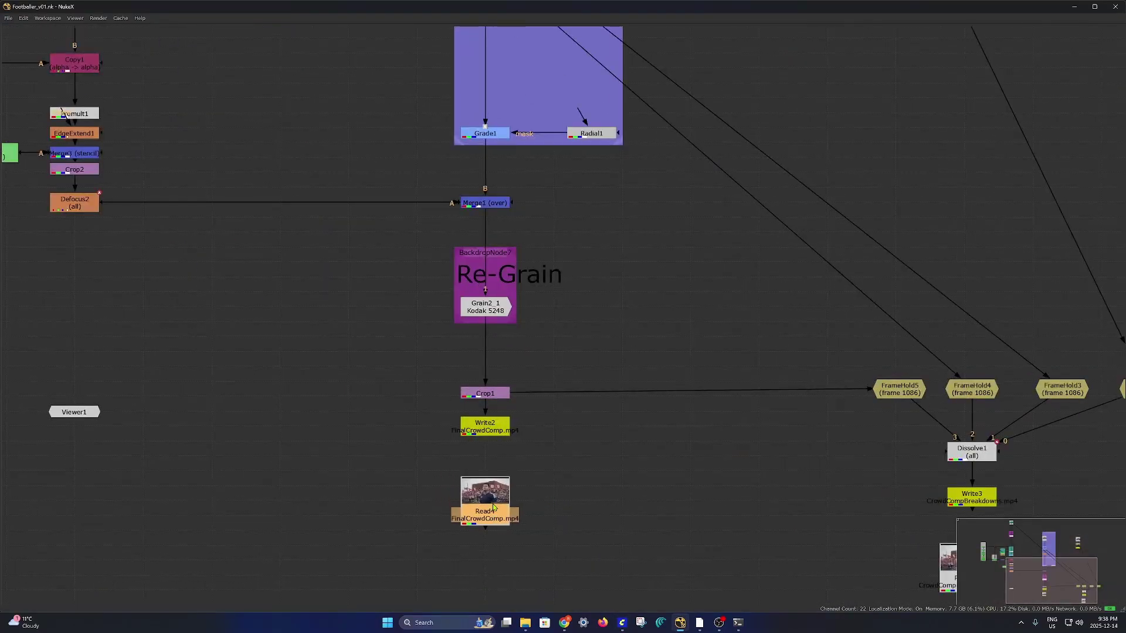
- Load the FinalCrowdComp.mp4 Read node into the viewer, fit the image, and play back the finished crowd comp
{"action": "scroll", "coordinate": [492, 508], "scroll_direction": "down", "scroll_amount": 5}
{"action": "scroll", "coordinate": [491, 508], "scroll_direction": "up", "scroll_amount": 3}
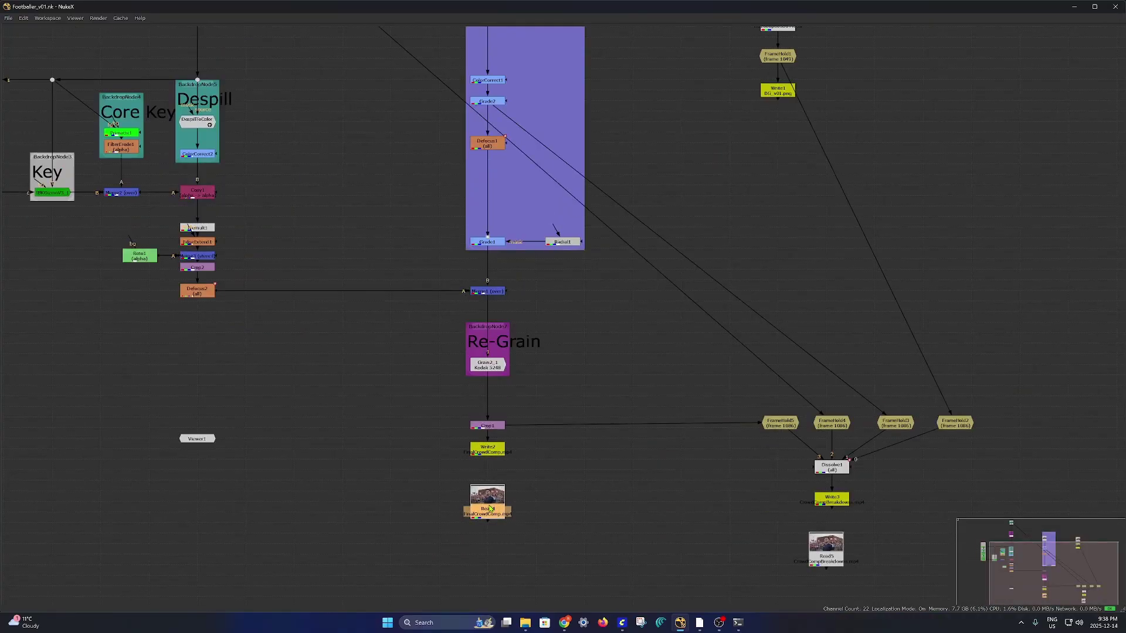
{"action": "key", "text": "space"}
{"action": "scroll", "coordinate": [976, 538], "scroll_direction": "down", "scroll_amount": 4}
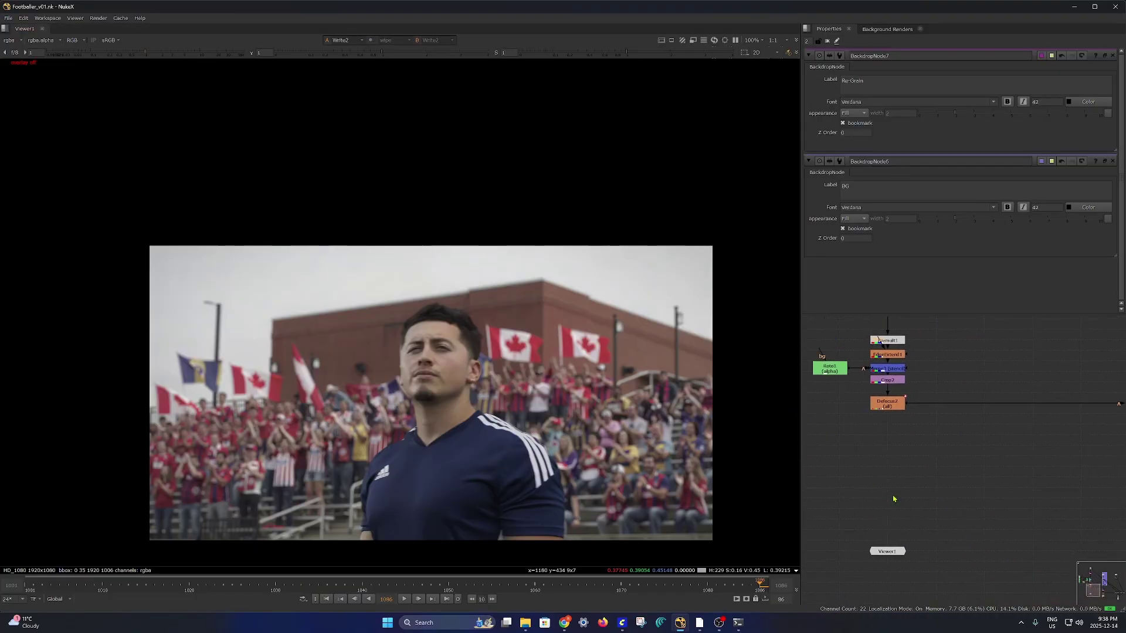
{"action": "scroll", "coordinate": [977, 539], "scroll_direction": "up", "scroll_amount": 3}
{"action": "key", "text": "1"}
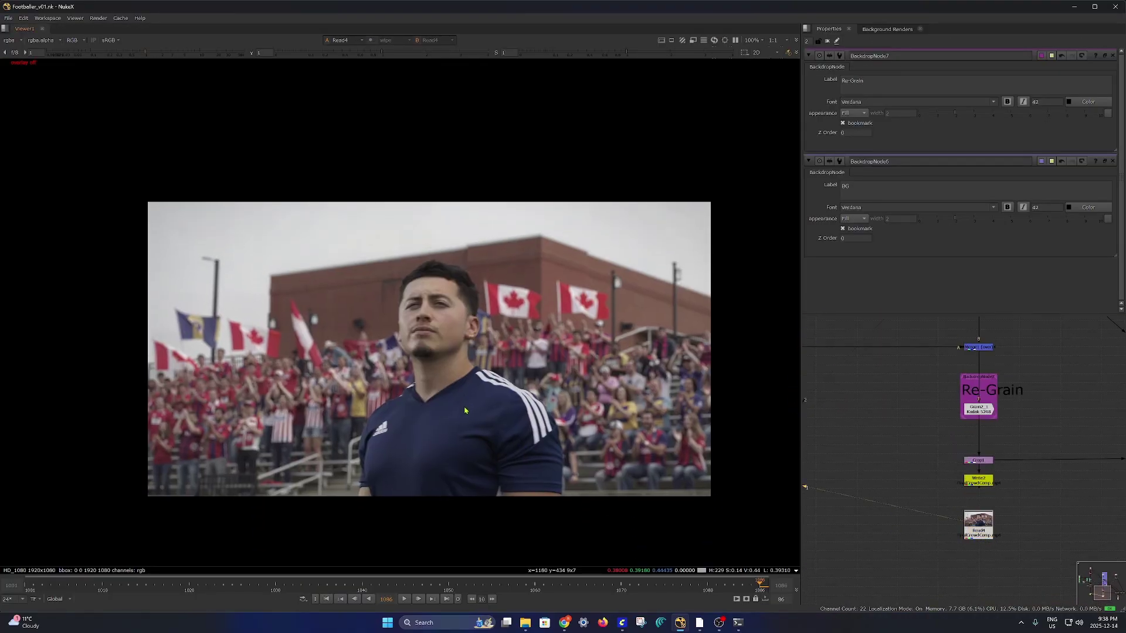
{"action": "key", "text": "f"}
{"action": "left_click", "coordinate": [405, 598]}
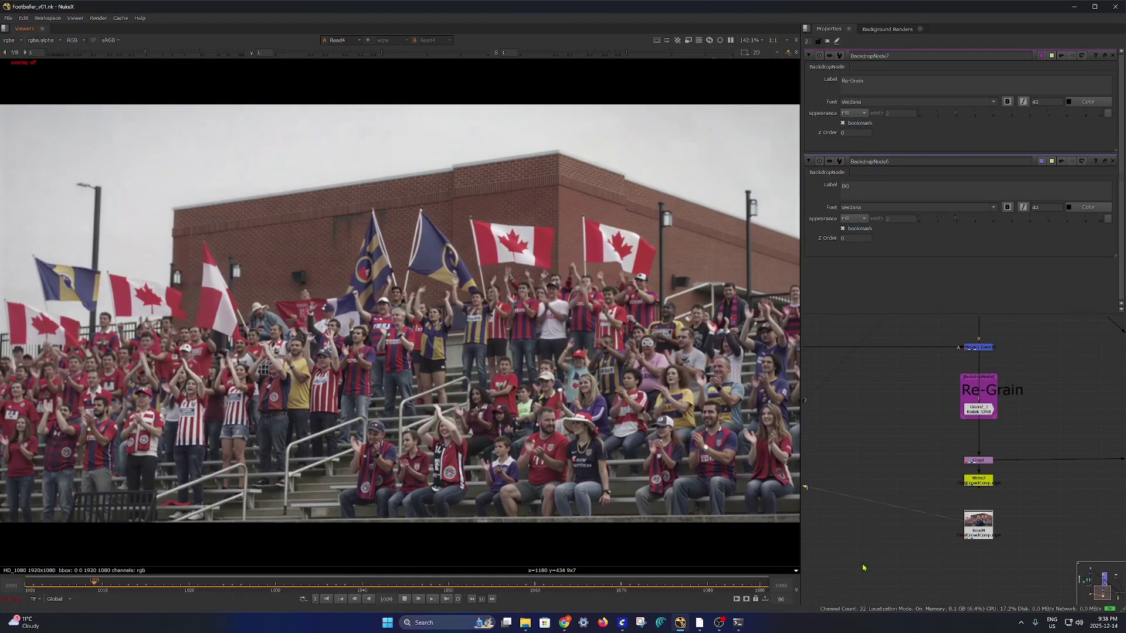
{"action": "left_click", "coordinate": [404, 598]}
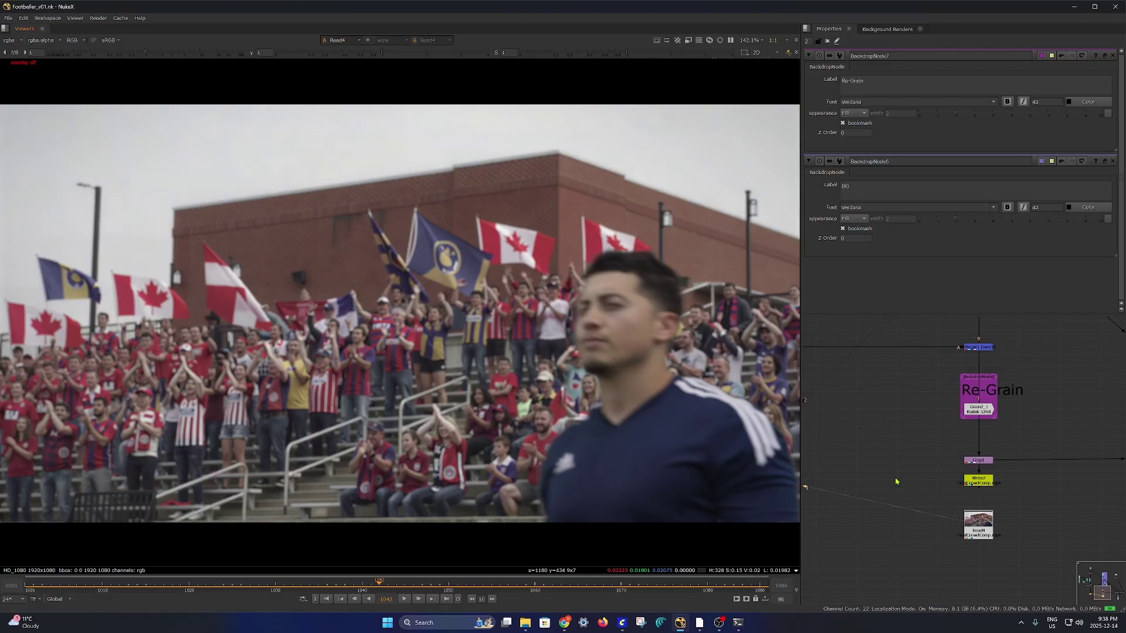
- View the crowd comp breakdowns Read node, play it back, and scrub to the last frame of the range
{"action": "scroll", "coordinate": [896, 481], "scroll_direction": "down", "scroll_amount": 4}
{"action": "left_click_drag", "start_coordinate": [1065, 535], "coordinate": [906, 511]}
{"action": "scroll", "coordinate": [912, 507], "scroll_direction": "up", "scroll_amount": 5}
{"action": "left_click", "coordinate": [939, 482]}
{"action": "key", "text": "1"}
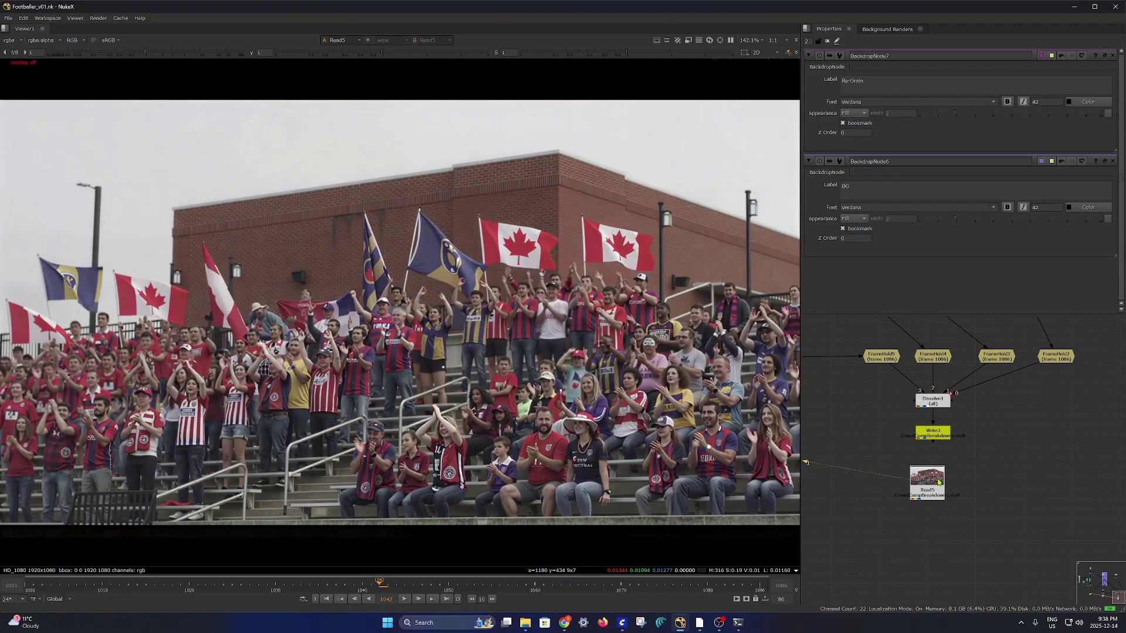
{"action": "left_click", "coordinate": [417, 598]}
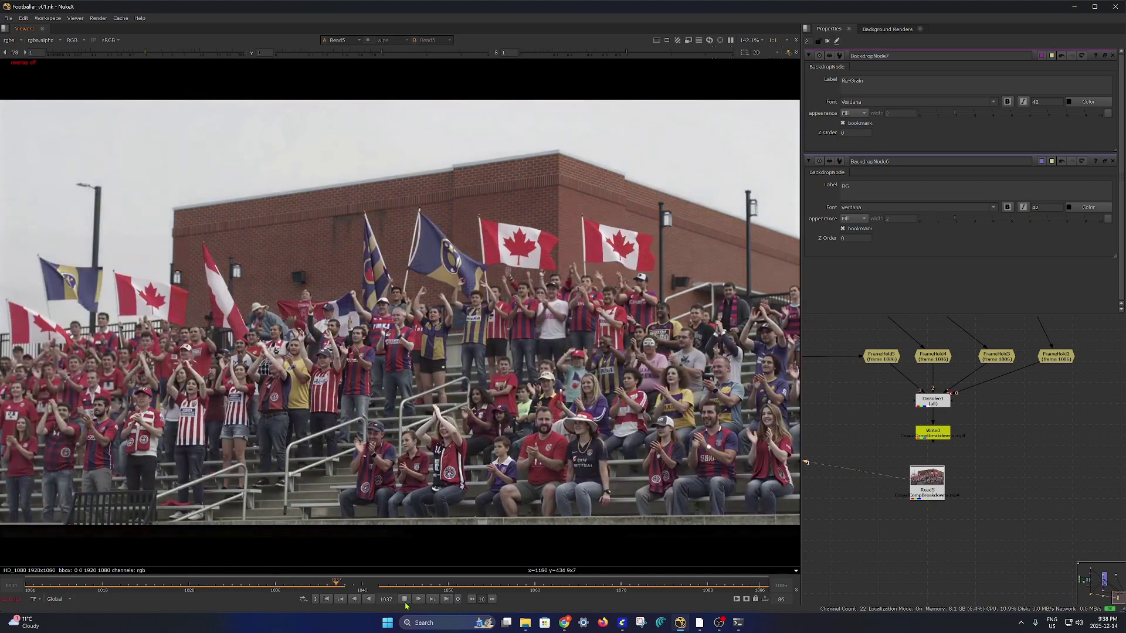
{"action": "left_click", "coordinate": [404, 599]}
{"action": "left_click_drag", "start_coordinate": [215, 588], "coordinate": [764, 598]}
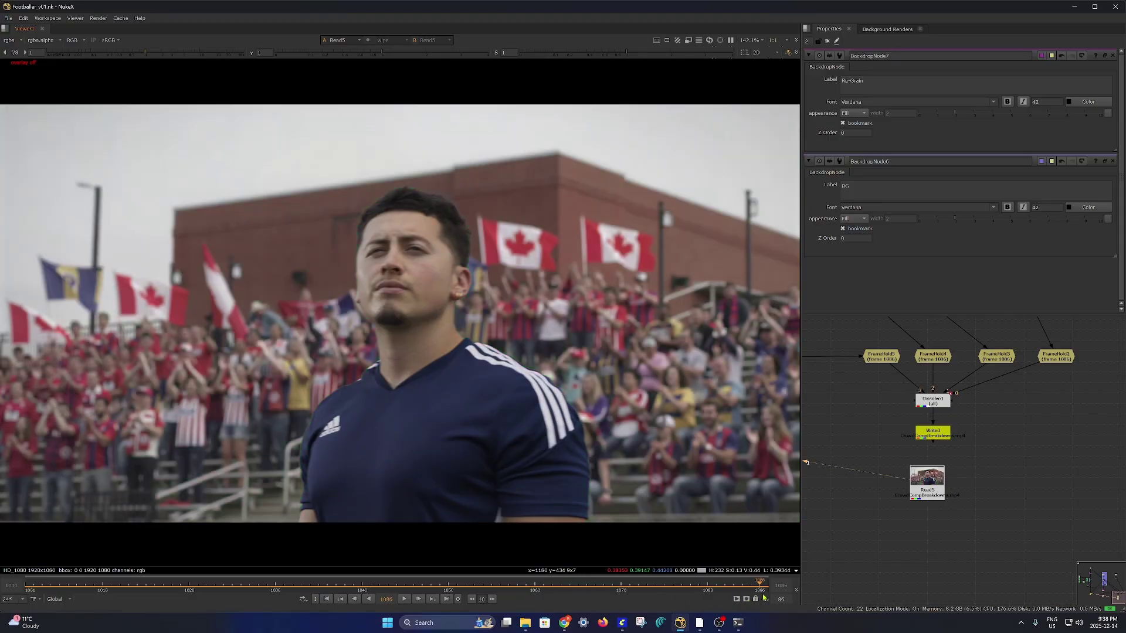
- Examine the node graph layout from the green-screen plate through the IBK, key, core key and despill groups to the BG group
{"action": "scroll", "coordinate": [959, 505], "scroll_direction": "down", "scroll_amount": 8}
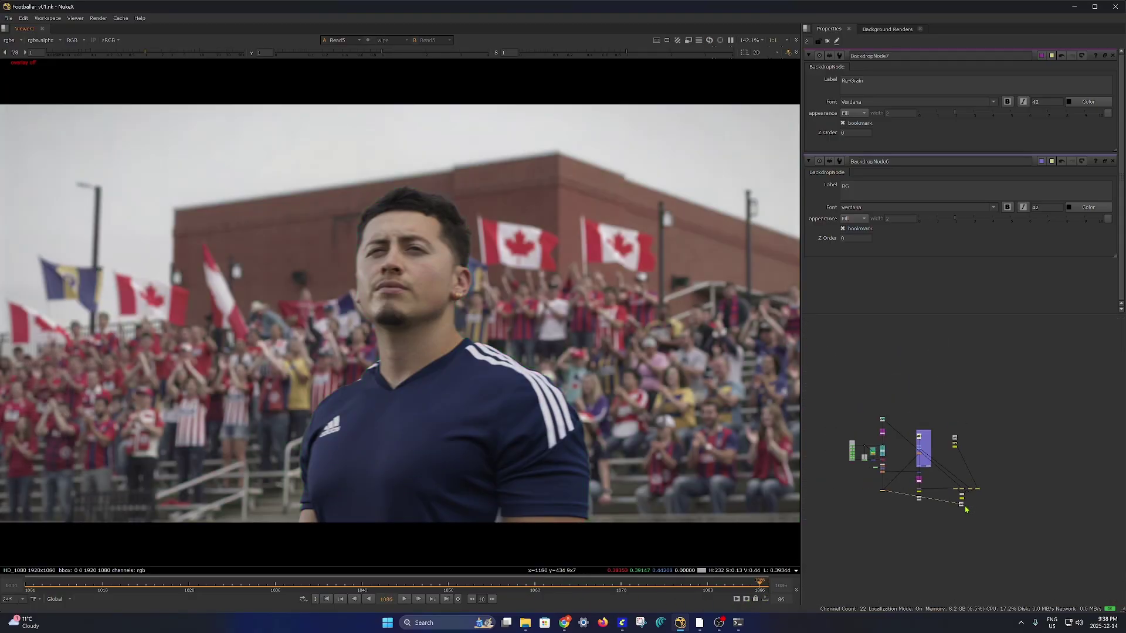
{"action": "scroll", "coordinate": [892, 518], "scroll_direction": "up", "scroll_amount": 2}
{"action": "key", "text": "space"}
{"action": "scroll", "coordinate": [889, 520], "scroll_direction": "up", "scroll_amount": 6}
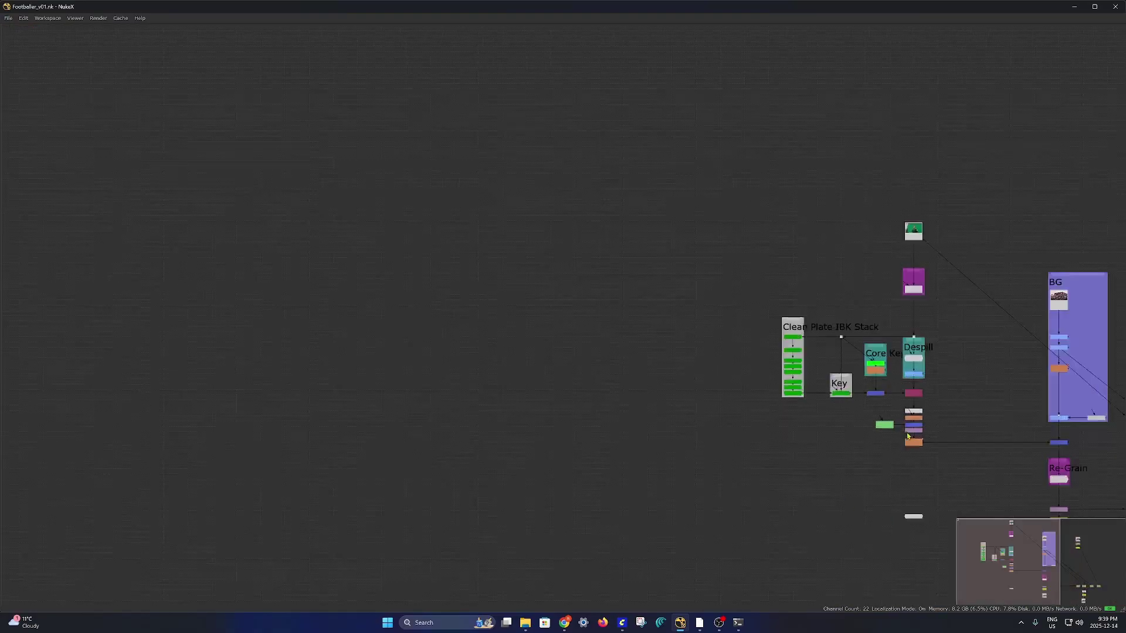
{"action": "left_click_drag", "start_coordinate": [990, 399], "coordinate": [633, 442]}
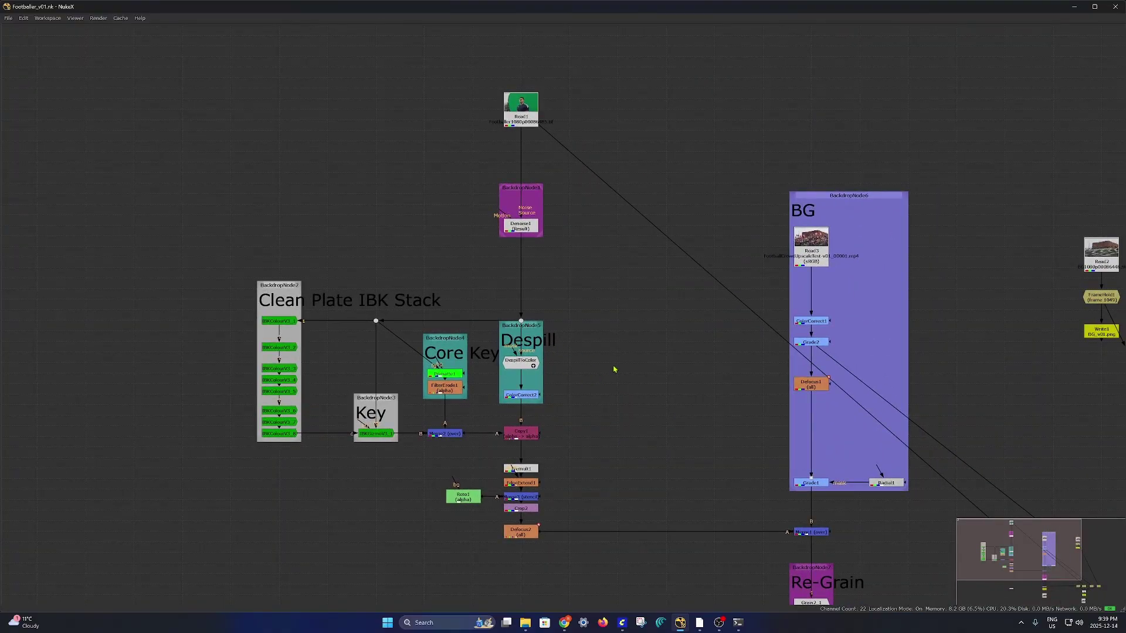
{"action": "key", "text": "space"}
{"action": "scroll", "coordinate": [891, 432], "scroll_direction": "down", "scroll_amount": 6}
{"action": "left_click_drag", "start_coordinate": [892, 432], "coordinate": [1003, 481]}
{"action": "left_click_drag", "start_coordinate": [1117, 485], "coordinate": [903, 394]}
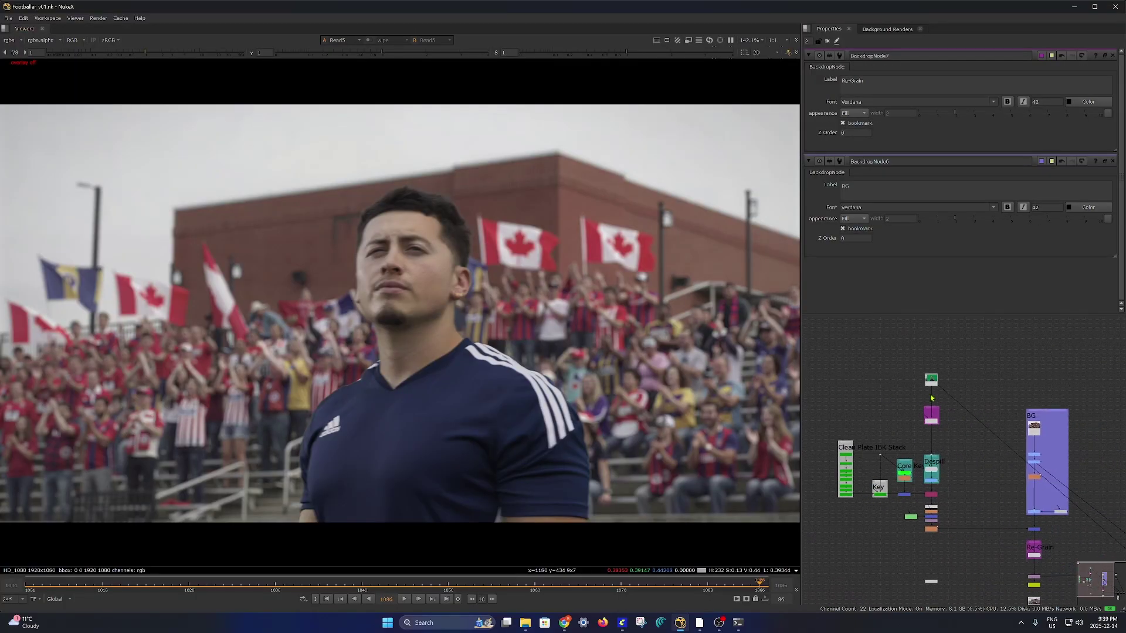
- View the original green-screen plate from Read1, followed by its Denoise1 result
{"action": "scroll", "coordinate": [930, 391], "scroll_direction": "up", "scroll_amount": 5}
{"action": "left_click", "coordinate": [941, 374]}
{"action": "key", "text": "1"}
{"action": "left_click_drag", "start_coordinate": [977, 485], "coordinate": [944, 408]}
{"action": "scroll", "coordinate": [924, 399], "scroll_direction": "up", "scroll_amount": 3}
{"action": "left_click", "coordinate": [904, 373]}
{"action": "key", "text": "1"}
- View the clean plate produced by the last IBKColour node in the Clean Plate IBK Stack
{"action": "scroll", "coordinate": [939, 427], "scroll_direction": "down", "scroll_amount": 5}
{"action": "left_click_drag", "start_coordinate": [965, 489], "coordinate": [1044, 427]}
{"action": "scroll", "coordinate": [837, 459], "scroll_direction": "up", "scroll_amount": 2}
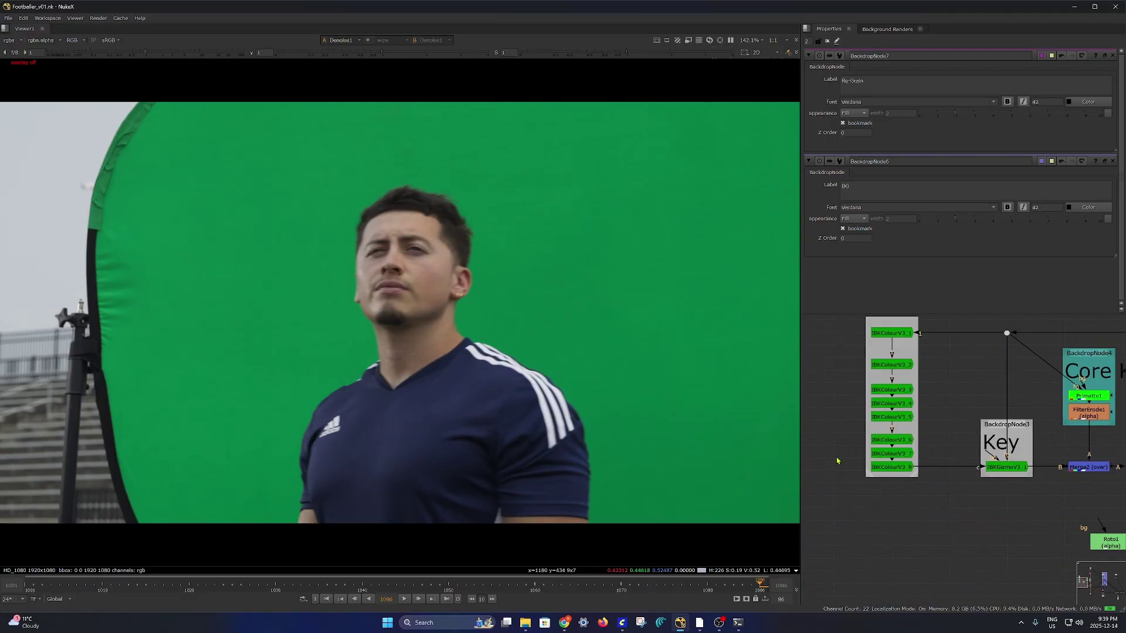
{"action": "left_click", "coordinate": [892, 468]}
{"action": "key", "text": "1"}
{"action": "scroll", "coordinate": [910, 511], "scroll_direction": "down", "scroll_amount": 1}
{"action": "scroll", "coordinate": [967, 428], "scroll_direction": "up", "scroll_amount": 3}
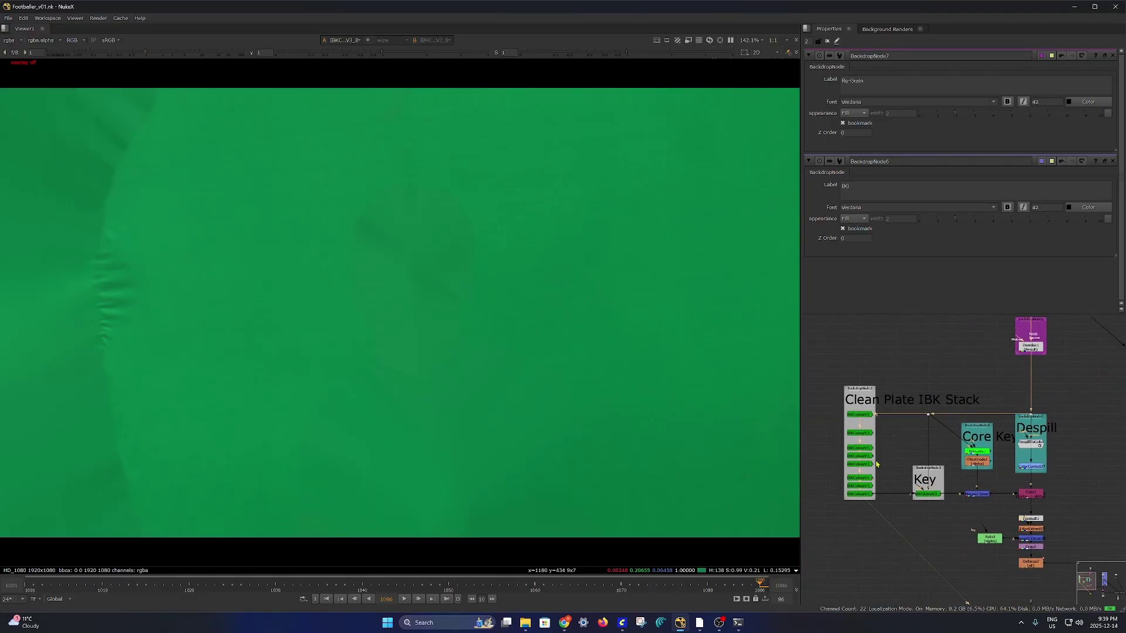
- View the IBKGizmo result in the Key group and display its alpha channel
{"action": "left_click_drag", "start_coordinate": [935, 479], "coordinate": [891, 435]}
{"action": "left_click", "coordinate": [920, 479]}
{"action": "key", "text": "1"}
{"action": "left_click", "coordinate": [928, 503]}
{"action": "left_click_drag", "start_coordinate": [934, 521], "coordinate": [885, 510]}
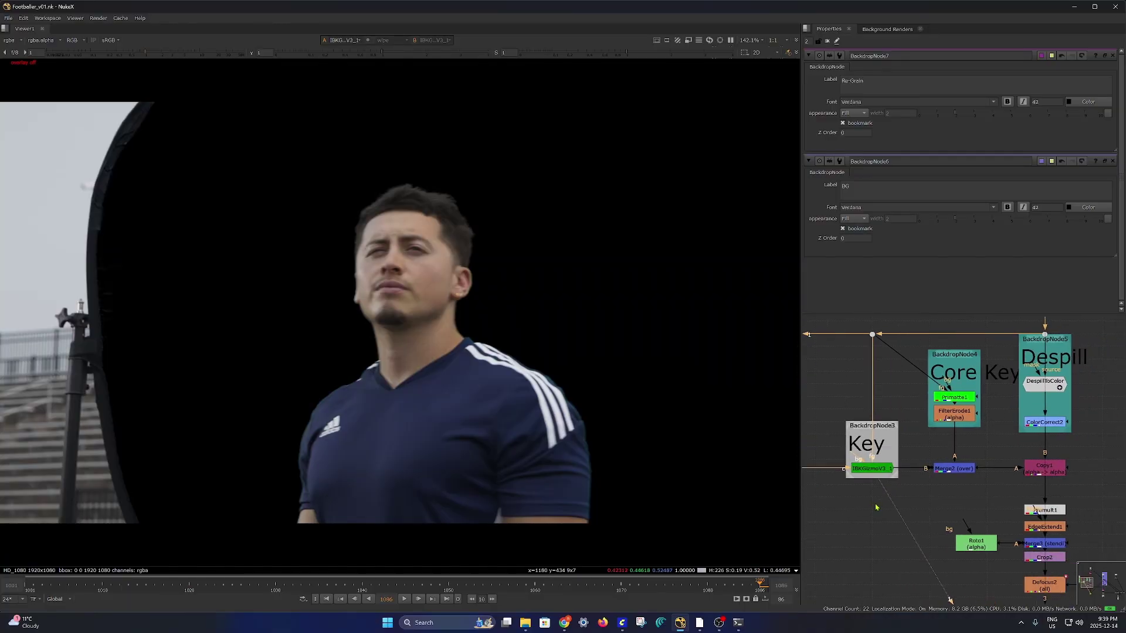
{"action": "key", "text": "a"}
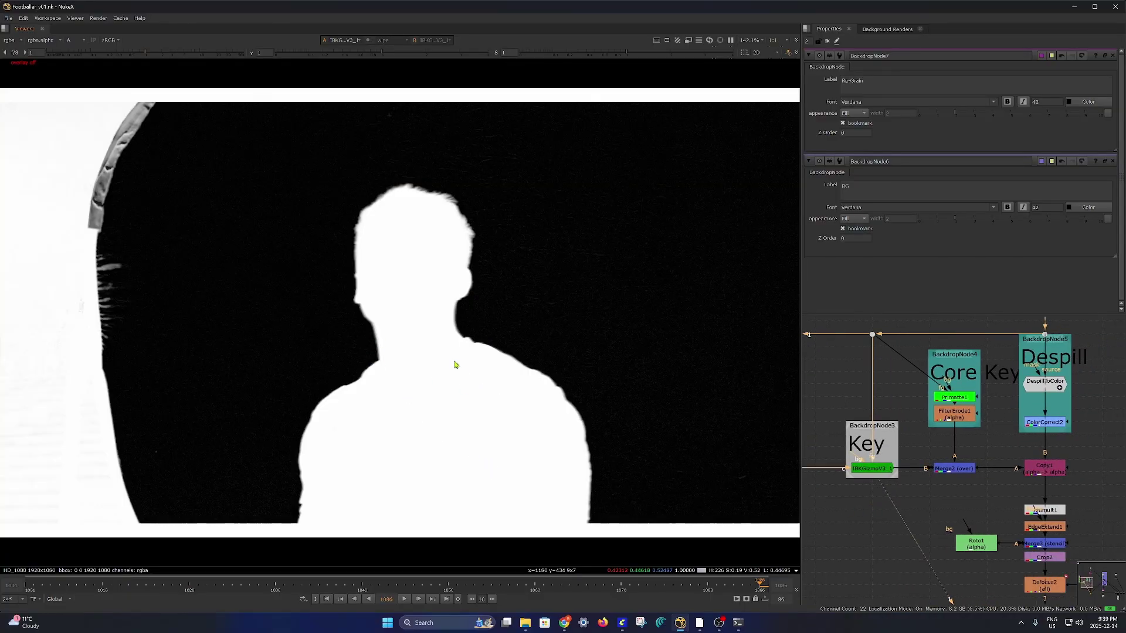
- View the Merge2 combination of key and core key, return to RGB, and show the Despill group's ColorCorrect2 output
{"action": "left_click", "coordinate": [951, 469]}
{"action": "key", "text": "1"}
{"action": "key", "text": "a"}
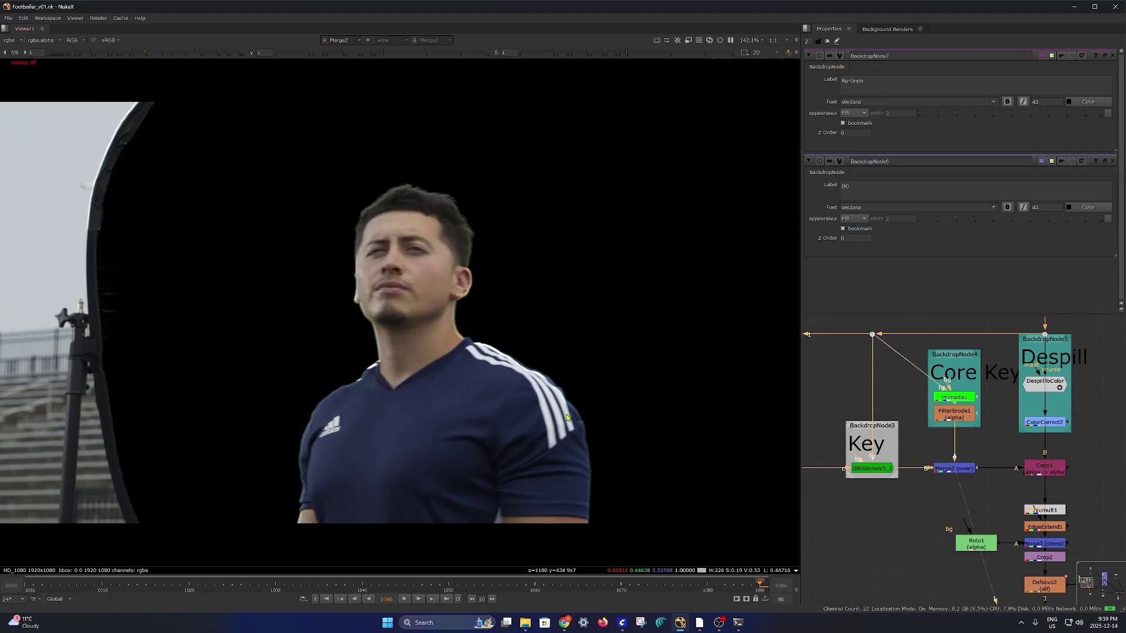
{"action": "left_click", "coordinate": [1044, 423]}
{"action": "key", "text": "1"}
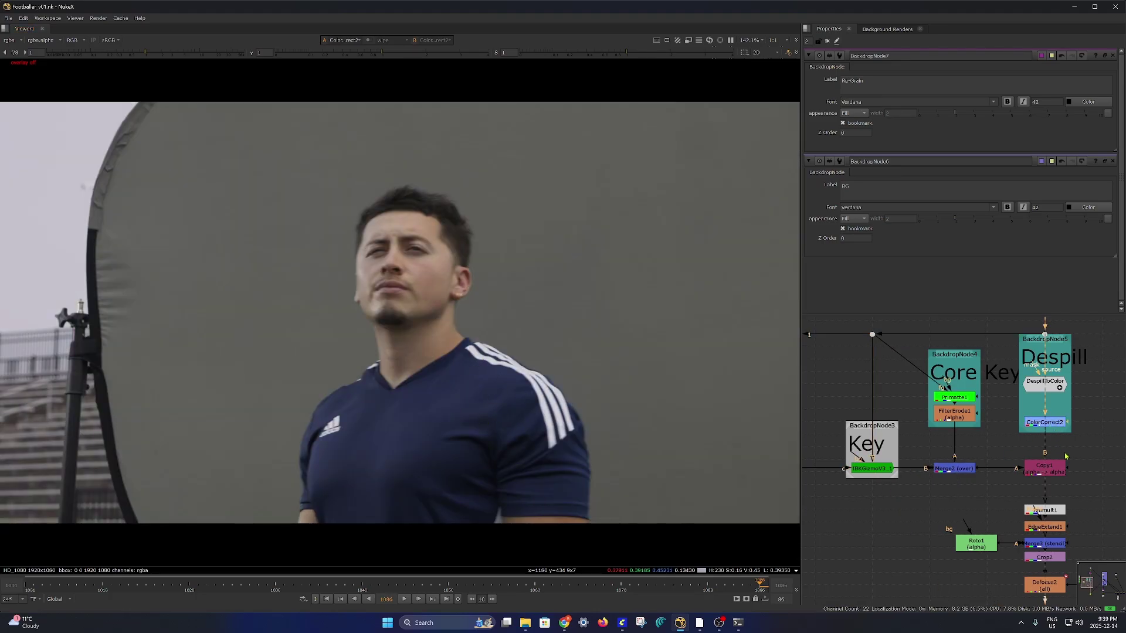
- View the Premult1 result below the alpha copy and compare it with EdgeExtend1
{"action": "left_click_drag", "start_coordinate": [1065, 456], "coordinate": [966, 444]}
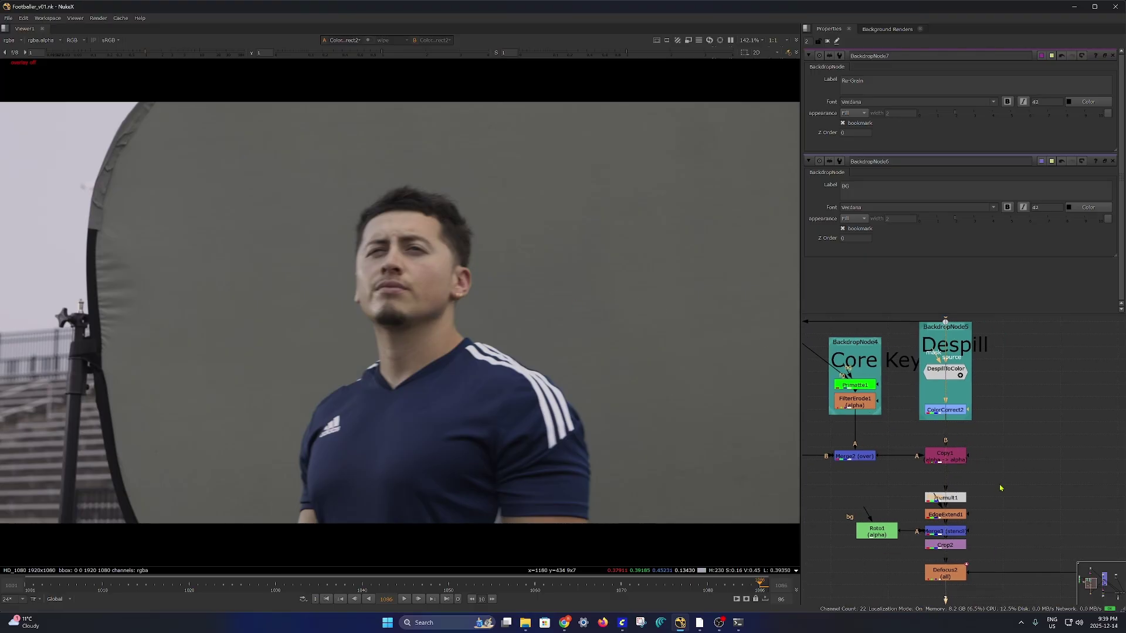
{"action": "left_click_drag", "start_coordinate": [1001, 487], "coordinate": [975, 372]}
{"action": "left_click", "coordinate": [938, 383]}
{"action": "key", "text": "1"}
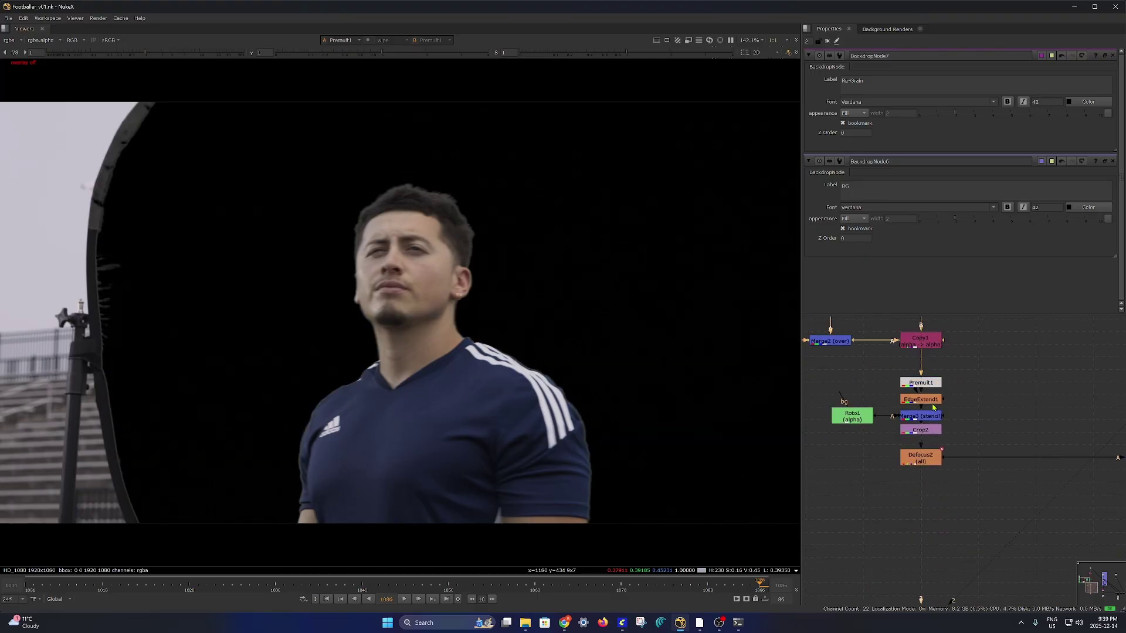
{"action": "left_click", "coordinate": [936, 402]}
{"action": "key", "text": "1"}
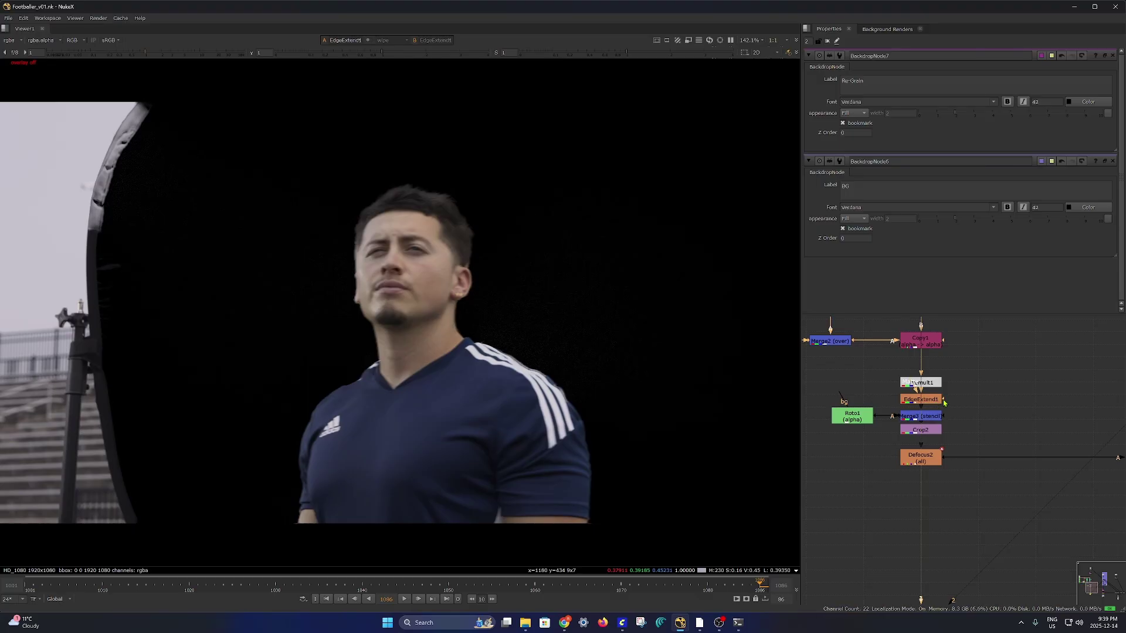
- View the Merge3 stencil that applies the Roto1 garbage matte, followed by the Defocus2 output
{"action": "scroll", "coordinate": [944, 403], "scroll_direction": "up", "scroll_amount": 2}
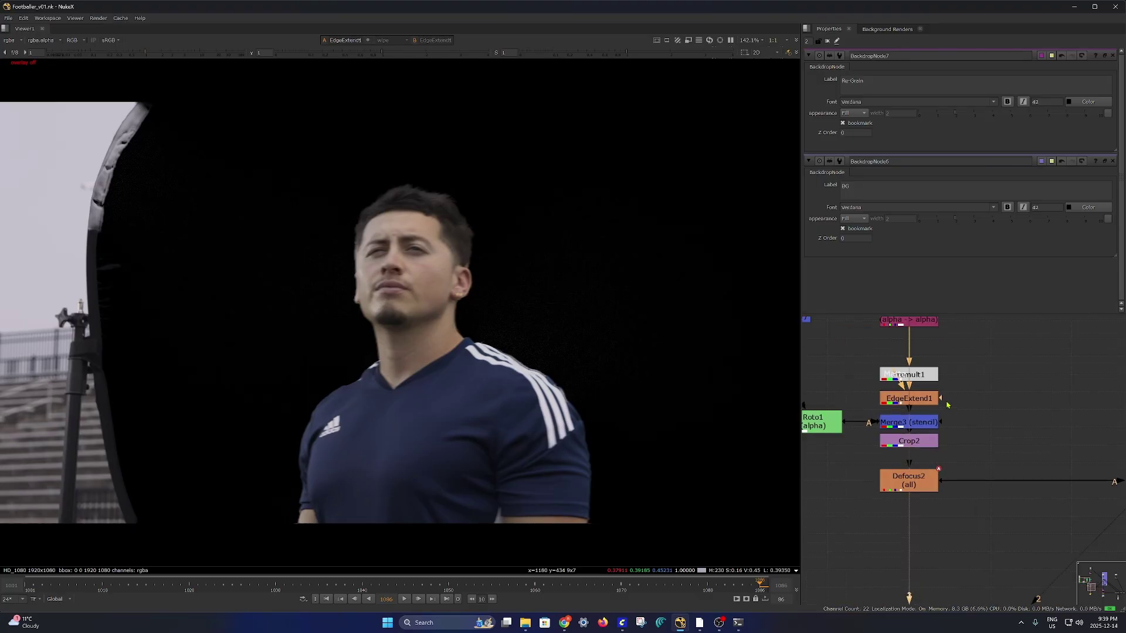
{"action": "left_click", "coordinate": [923, 428]}
{"action": "key", "text": "1"}
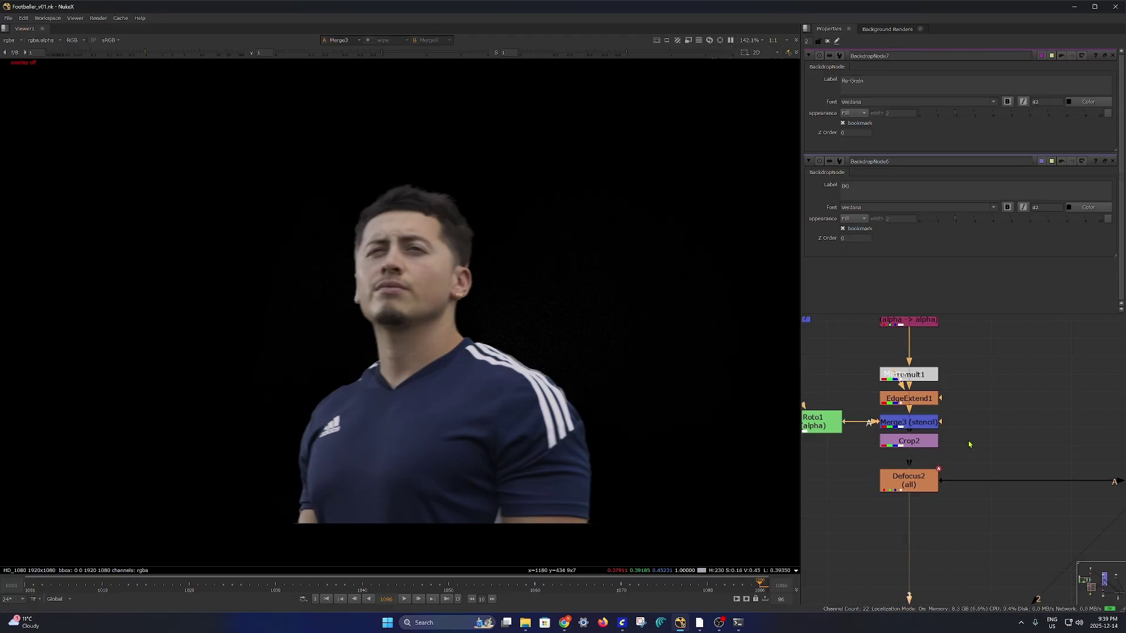
{"action": "left_click", "coordinate": [909, 481]}
{"action": "key", "text": "1"}
{"action": "scroll", "coordinate": [961, 446], "scroll_direction": "down", "scroll_amount": 3}
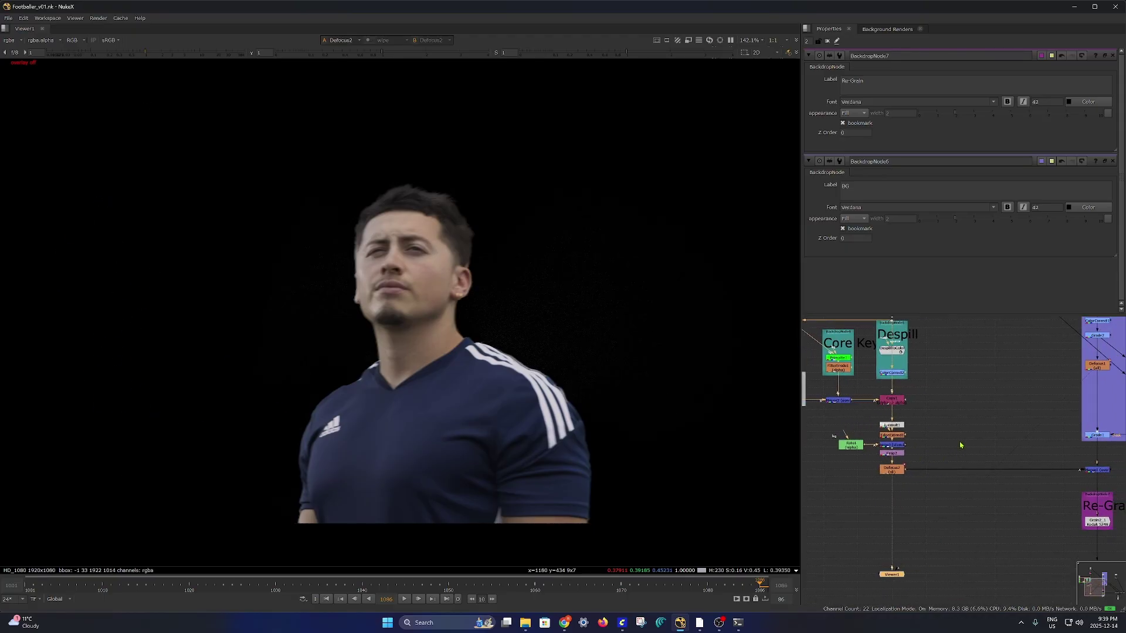
- Show the BG group's crowd footage and its Grade2 colour adjustment in the viewer
{"action": "left_click_drag", "start_coordinate": [884, 466], "coordinate": [846, 474]}
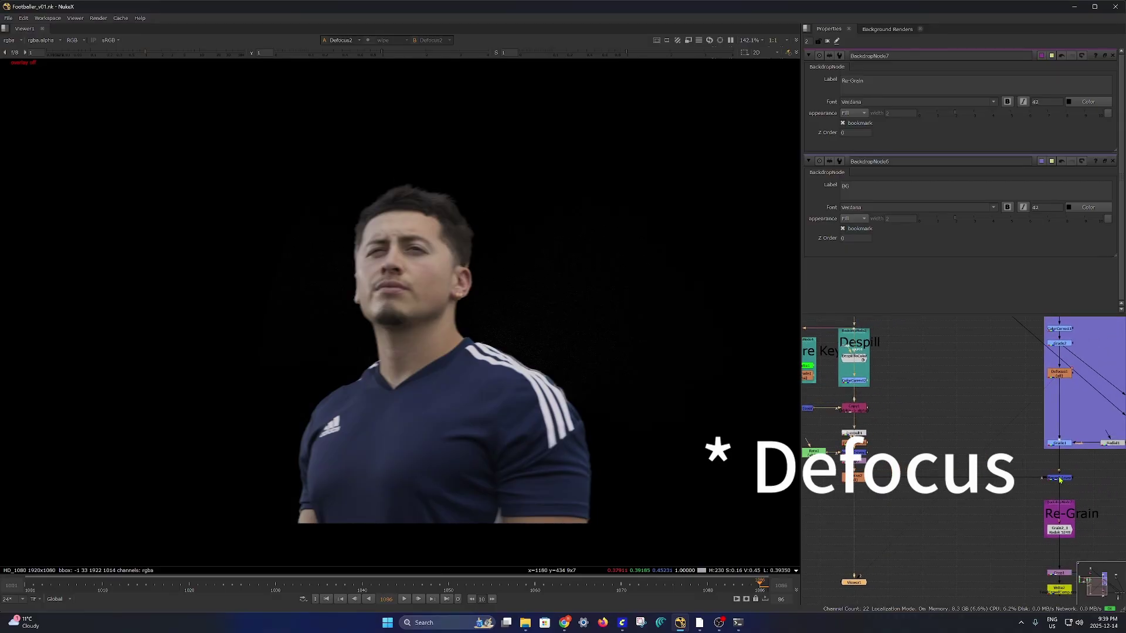
{"action": "left_click_drag", "start_coordinate": [1015, 420], "coordinate": [945, 497]}
{"action": "left_click", "coordinate": [995, 361]}
{"action": "key", "text": "1"}
{"action": "left_click_drag", "start_coordinate": [940, 449], "coordinate": [905, 425]}
{"action": "scroll", "coordinate": [952, 418], "scroll_direction": "up", "scroll_amount": 3}
{"action": "left_click", "coordinate": [965, 382]}
{"action": "key", "text": "1"}
{"action": "scroll", "coordinate": [953, 416], "scroll_direction": "down", "scroll_amount": 1}
- View the Defocus1 blur on the background crowd and scrub through the timeline to check it
{"action": "left_click", "coordinate": [966, 400]}
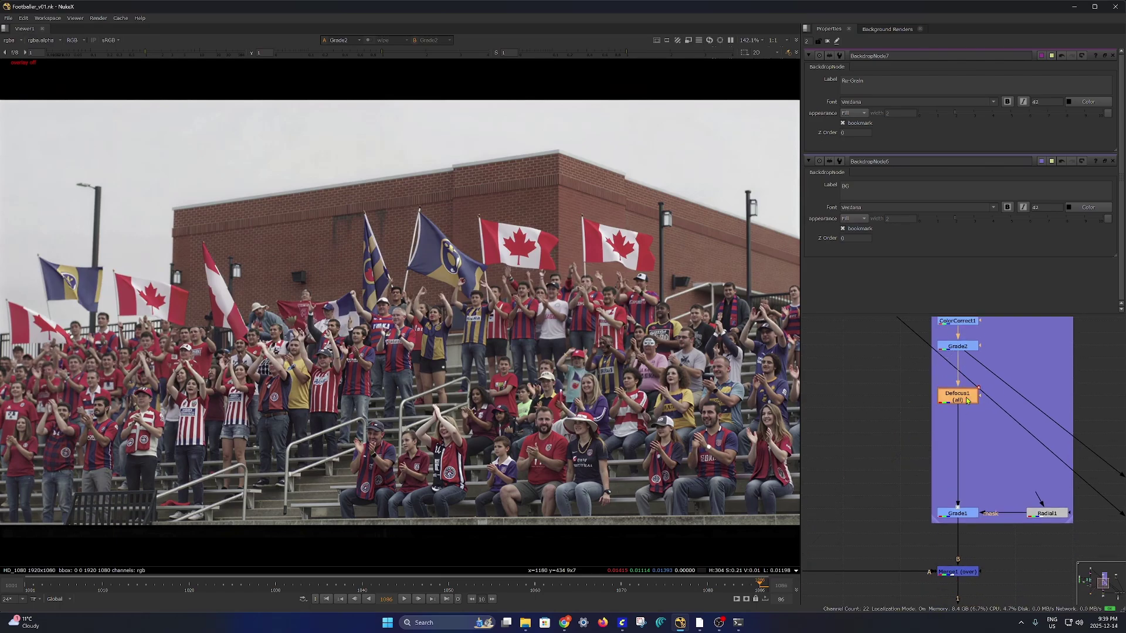
{"action": "key", "text": "1"}
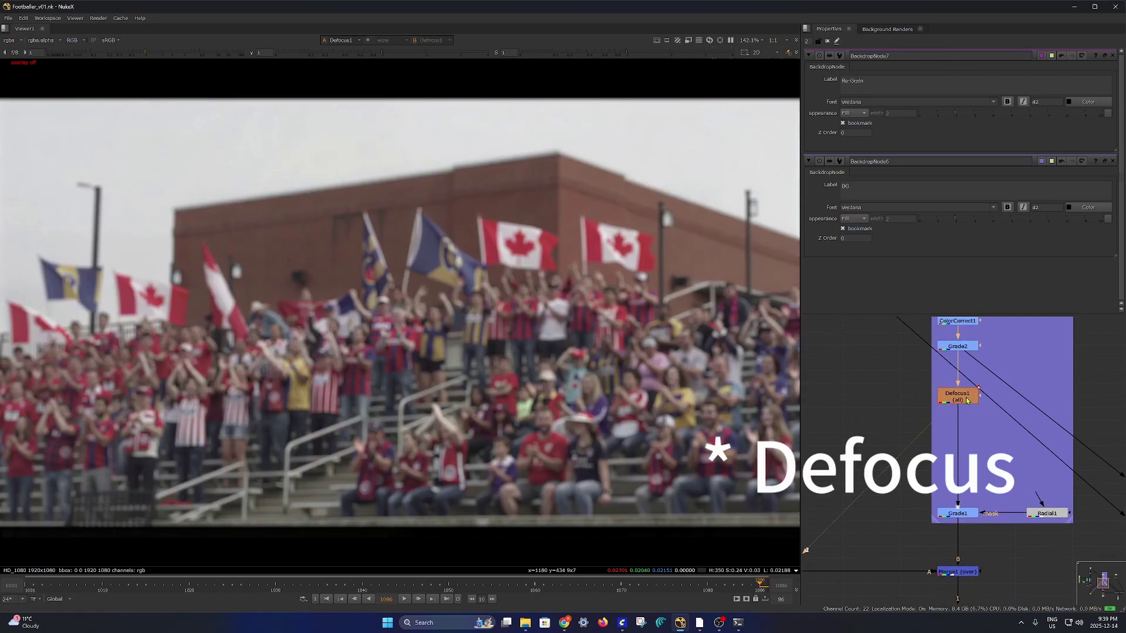
{"action": "left_click_drag", "start_coordinate": [56, 583], "coordinate": [148, 601]}
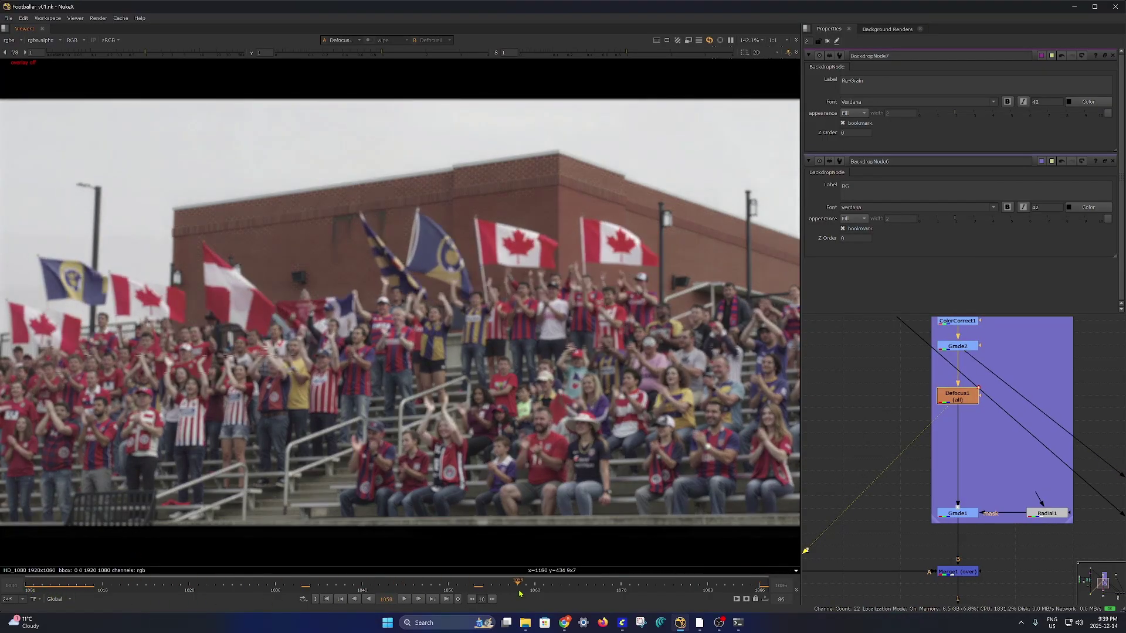
- View the radial-masked Grade1 on the background, followed by Merge1 with the footballer over the crowd
{"action": "left_click_drag", "start_coordinate": [954, 528], "coordinate": [943, 491]}
{"action": "key", "text": "1"}
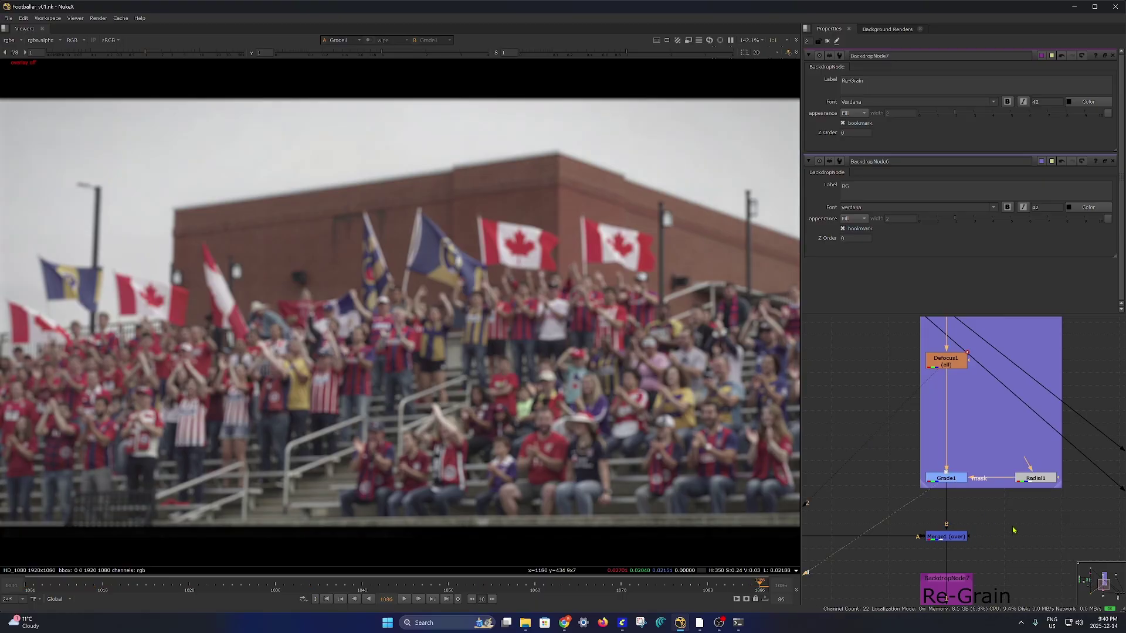
{"action": "left_click_drag", "start_coordinate": [968, 547], "coordinate": [961, 480]}
{"action": "left_click", "coordinate": [954, 471]}
{"action": "key", "text": "1"}
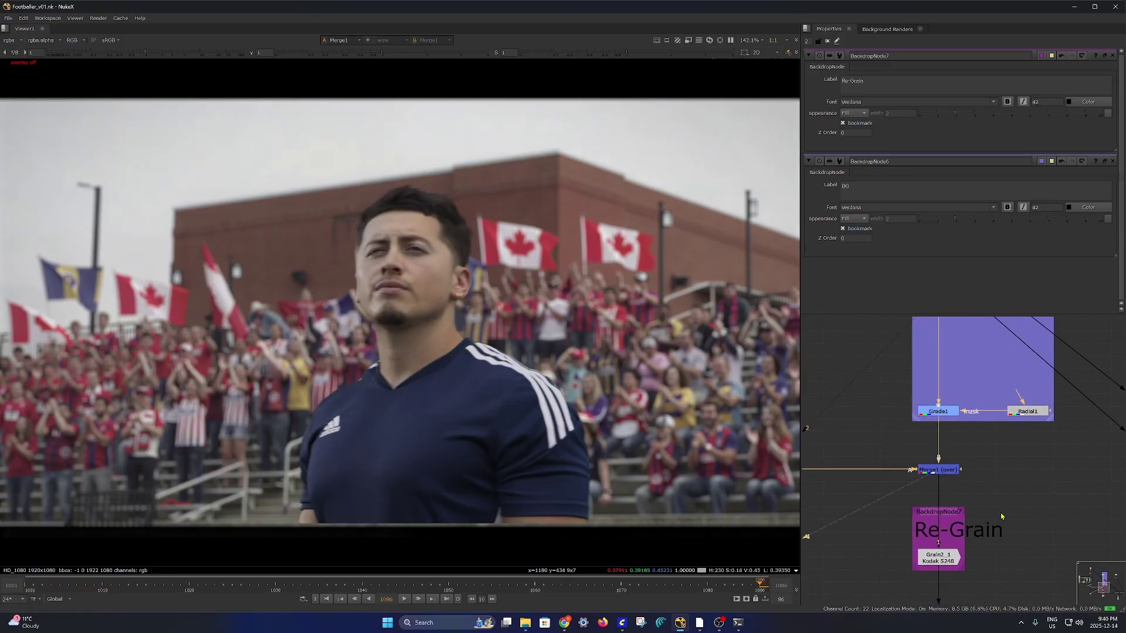
- View the Kodak 5248 grain node in the Re-Grain group applied to the merged comp
{"action": "left_click_drag", "start_coordinate": [975, 537], "coordinate": [955, 444]}
{"action": "left_click", "coordinate": [917, 464]}
{"action": "key", "text": "1"}
{"action": "scroll", "coordinate": [914, 474], "scroll_direction": "down", "scroll_amount": 4}
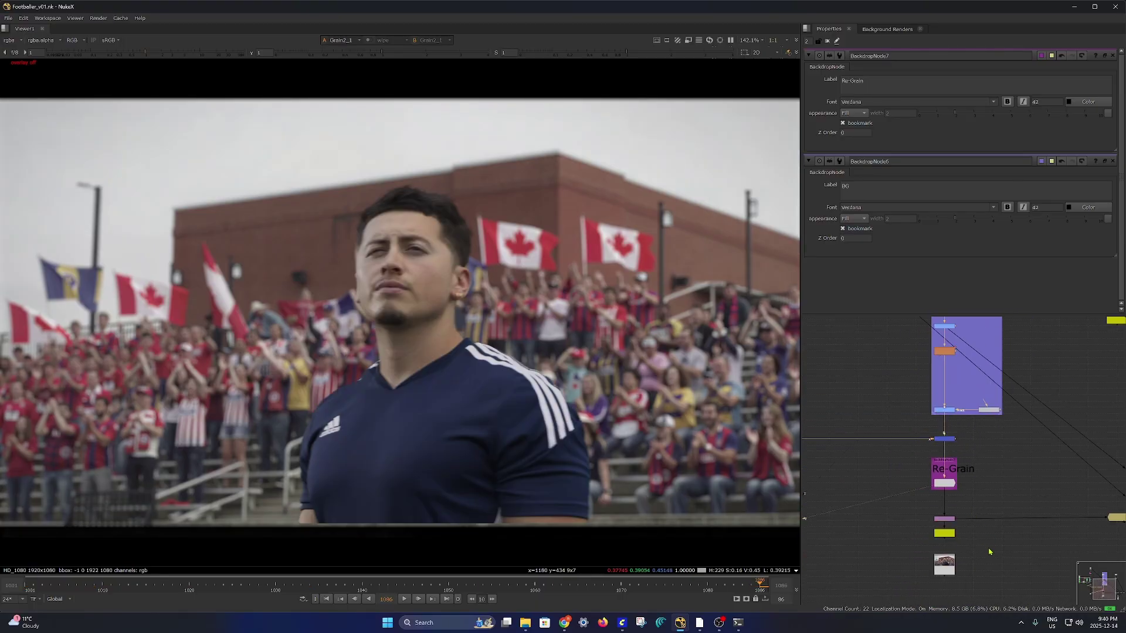